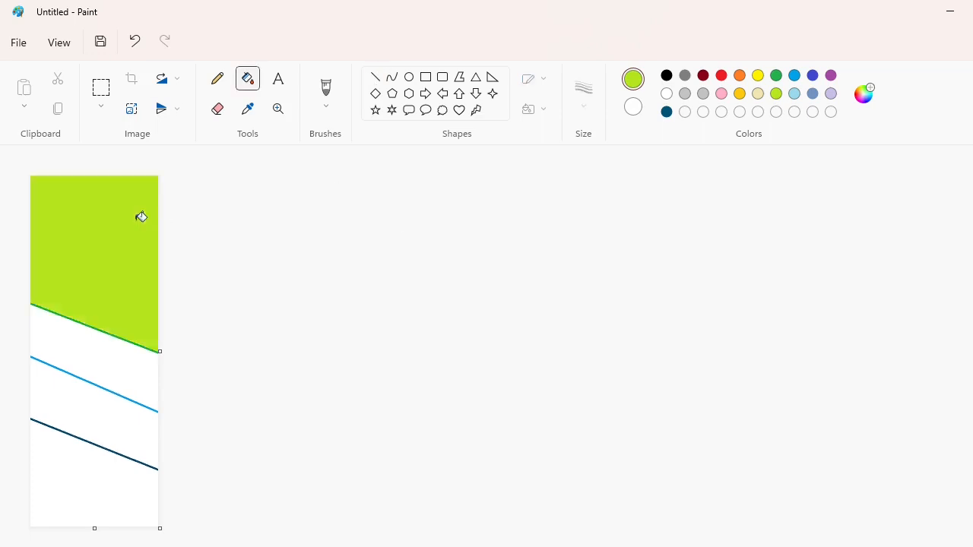
Step: Fill the three diagonal bands below the lime area with green, light blue and dark teal, working downward
click(84, 350)
click(57, 404)
click(666, 111)
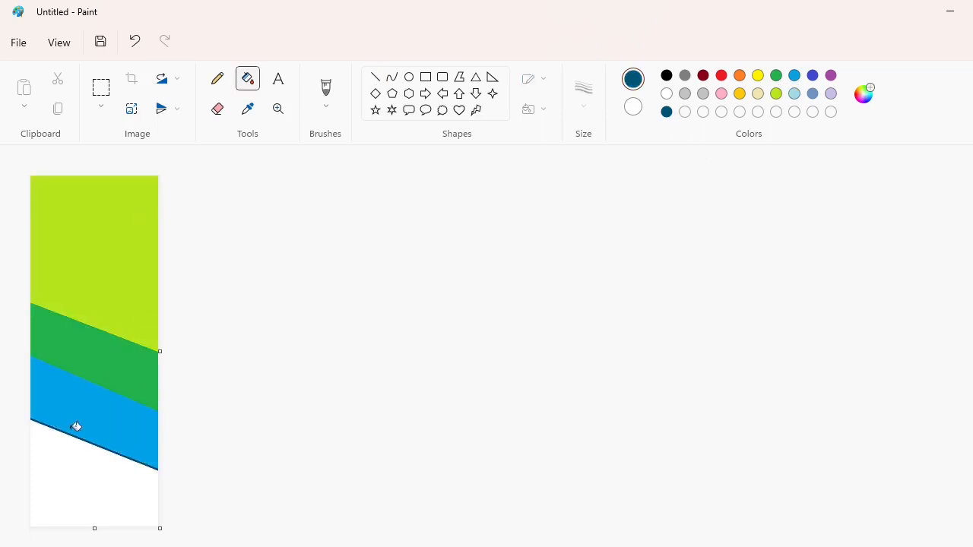
click(71, 423)
Step: Shrink the image horizontally to 1 percent twice in succession, without maintaining the aspect ratio
click(132, 108)
click(55, 204)
click(191, 144)
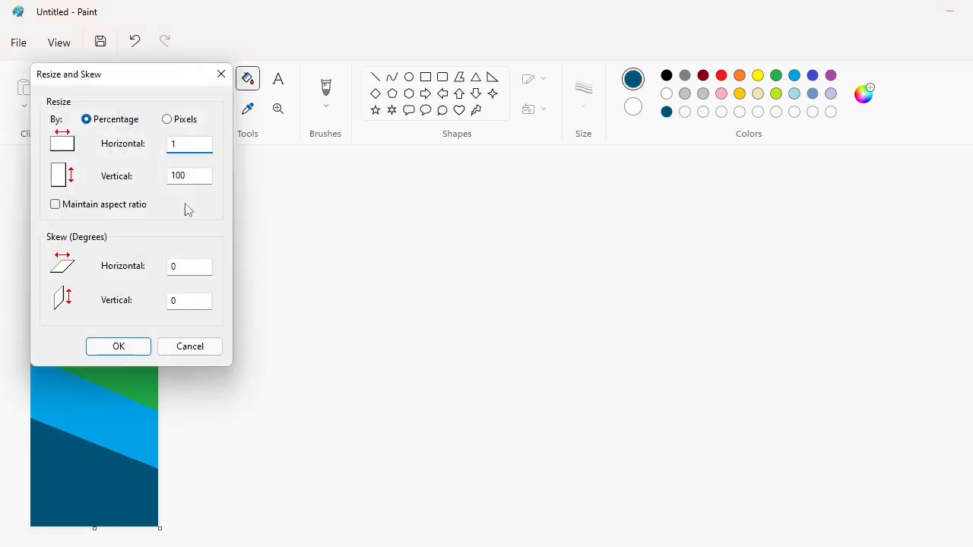
click(122, 349)
click(133, 110)
click(137, 200)
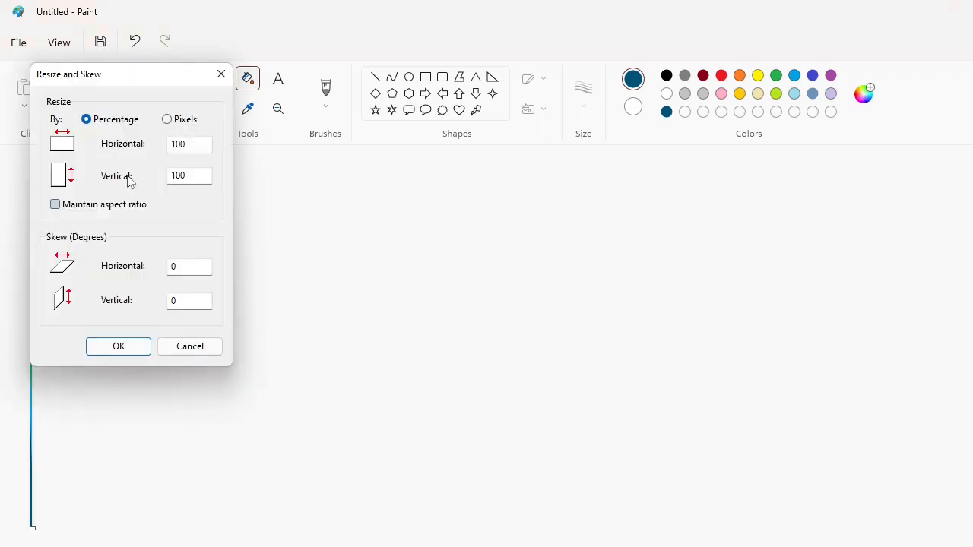
click(188, 143)
key(BackSpace)
key(BackSpace)
click(110, 346)
Step: Stretch the blended strip horizontally by 500 percent five times in a row, leaving the vertical scale at 100 percent
click(132, 108)
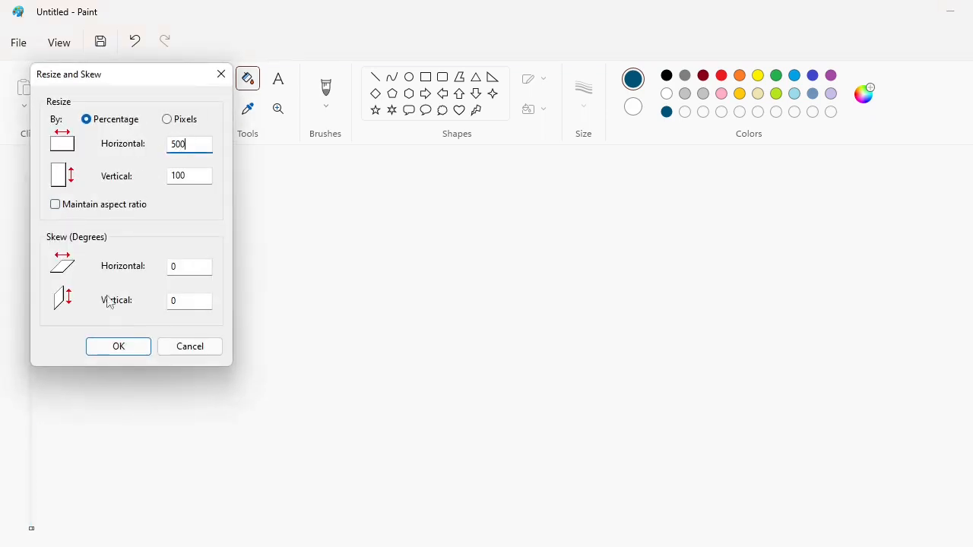
click(118, 346)
click(131, 109)
text(500)
click(136, 348)
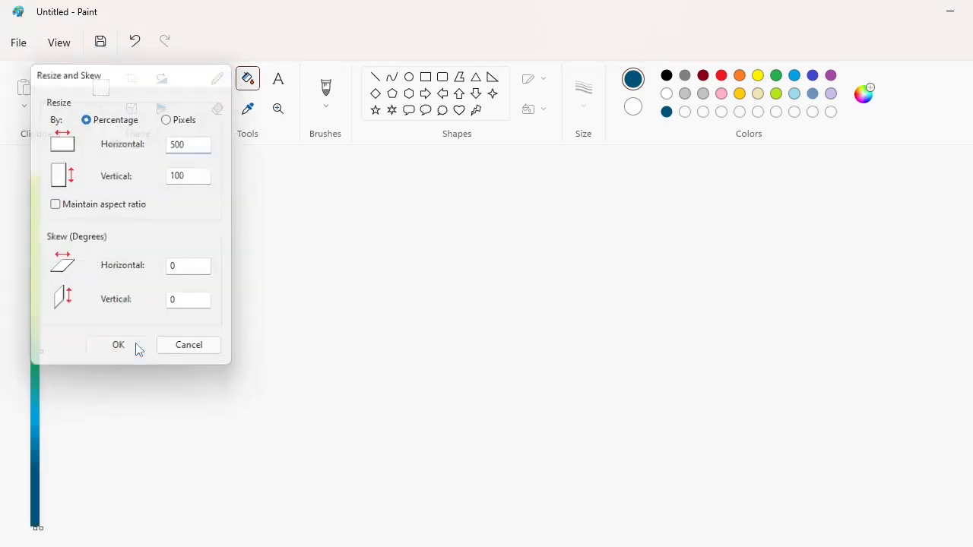
click(132, 112)
text(50)
click(118, 347)
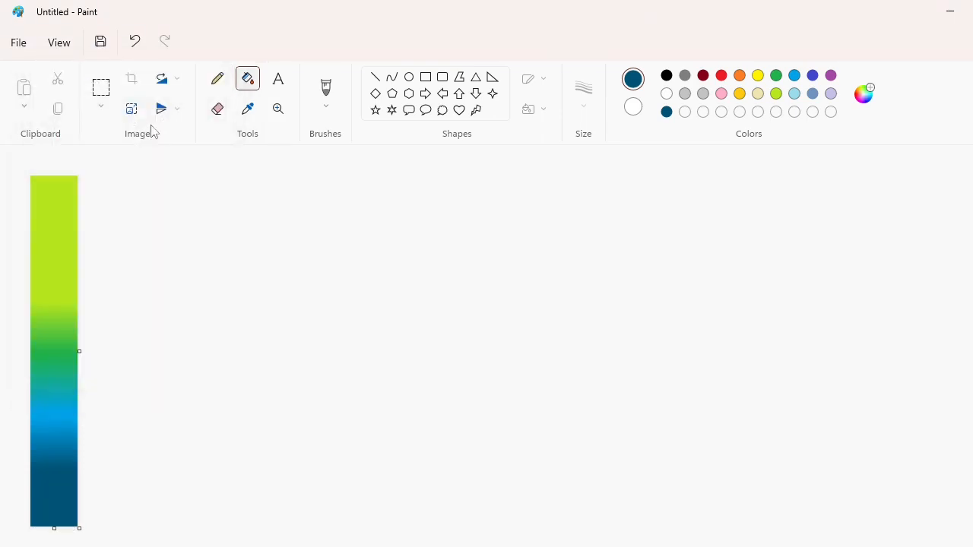
click(132, 111)
click(114, 346)
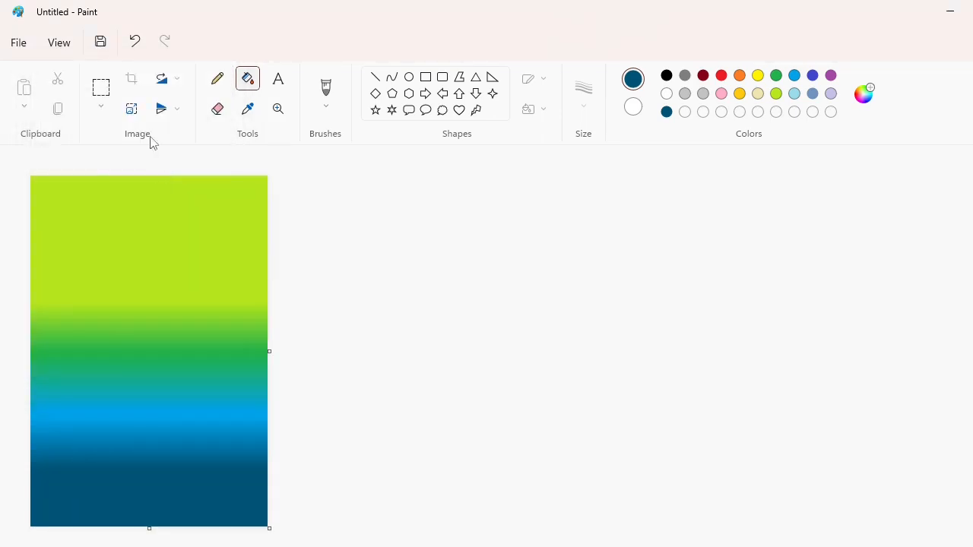
click(132, 110)
text(500)
click(146, 346)
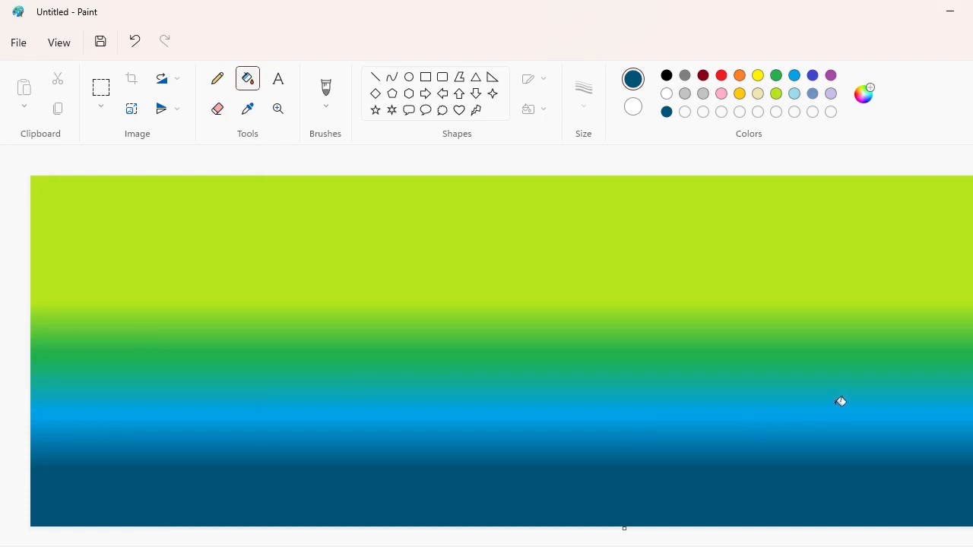
Step: Extend the canvas beyond the gradient's right edge to add a wide blank white area
drag(738, 546, 921, 546)
click(972, 354)
key(ctrl+z)
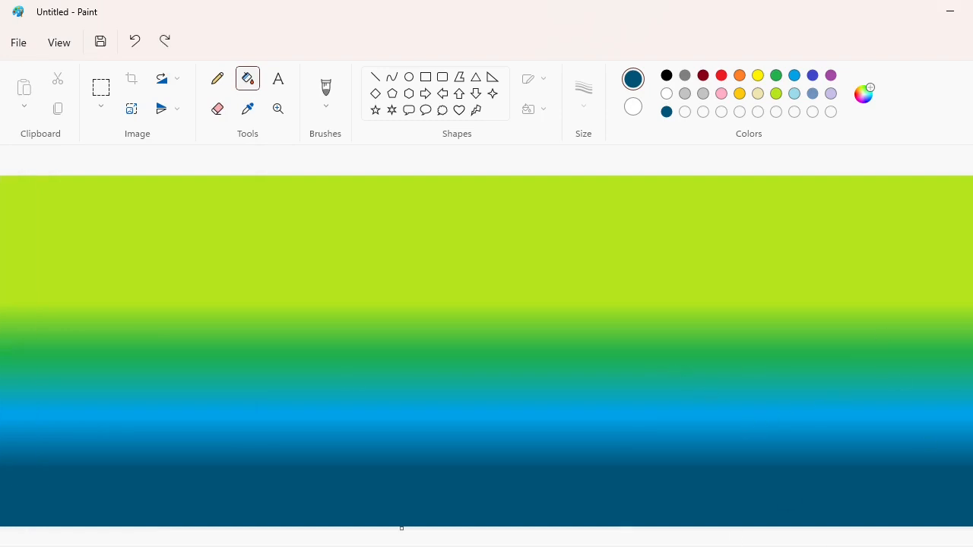
drag(972, 353, 787, 361)
click(916, 546)
drag(472, 264, 972, 266)
click(972, 546)
click(803, 546)
Step: Create a black text box across the blank white area with font size 500 and enlarge it
click(282, 83)
click(666, 75)
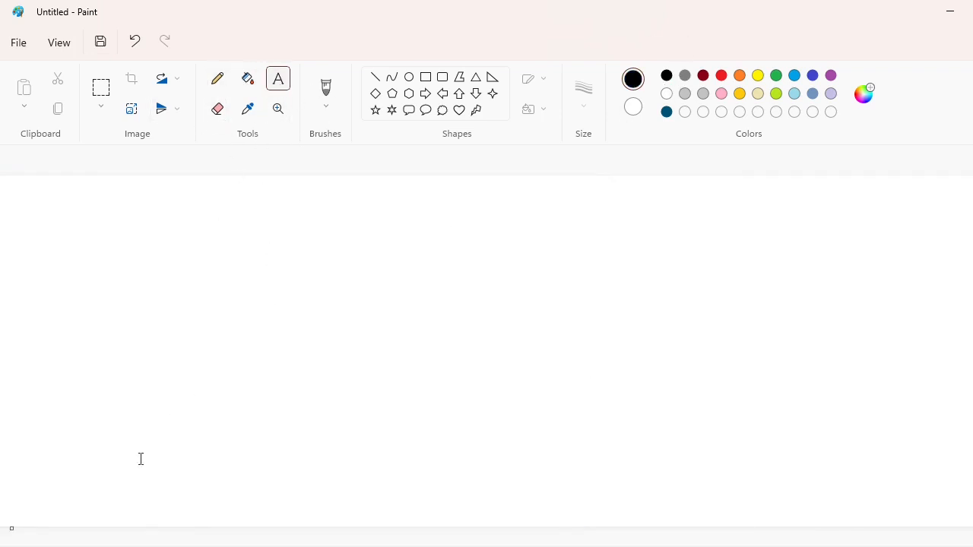
drag(157, 471, 881, 259)
click(445, 174)
text(500)
key(Return)
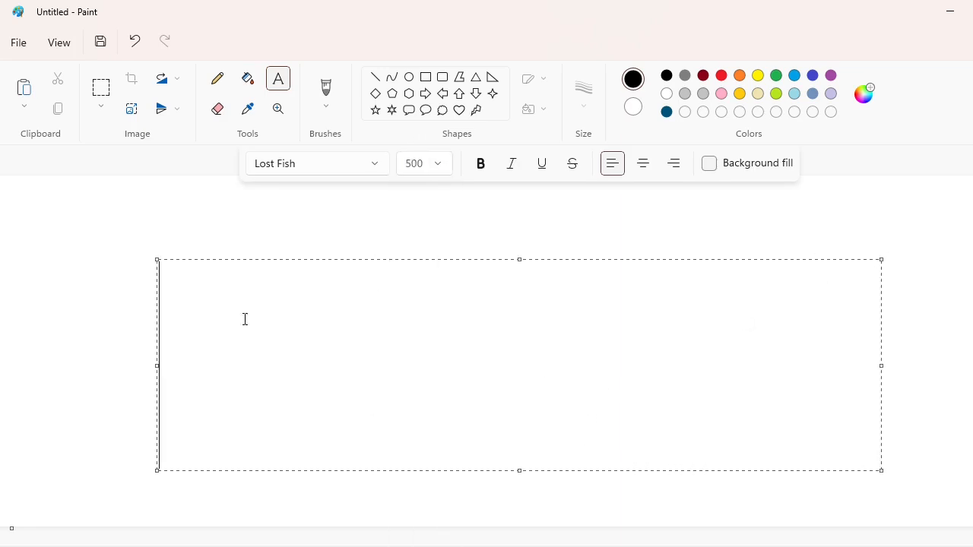
drag(157, 259, 71, 197)
drag(71, 469, 51, 500)
Step: Set the text font to Madrigal, try it with the letters EN, and clear the text
click(343, 161)
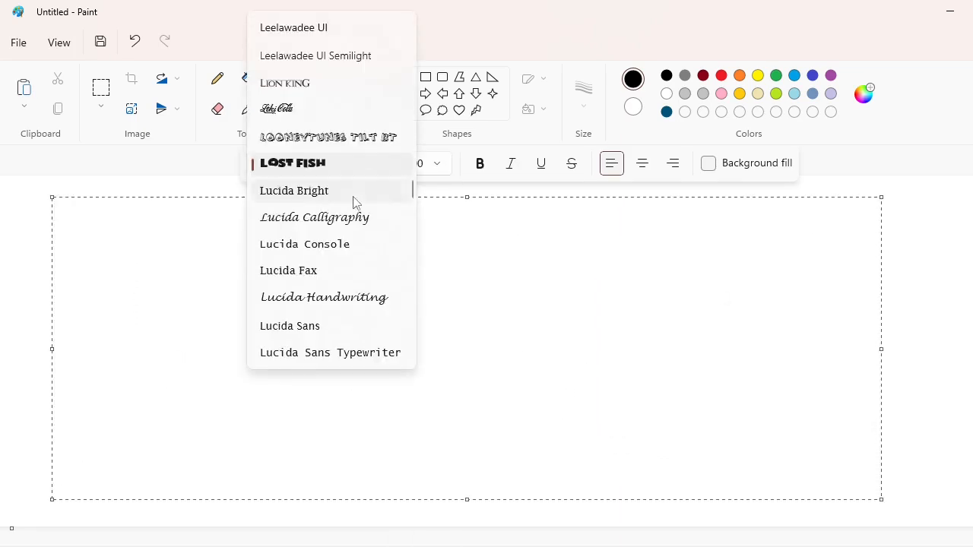
scroll(354, 201, down, 3)
scroll(336, 265, down, 1)
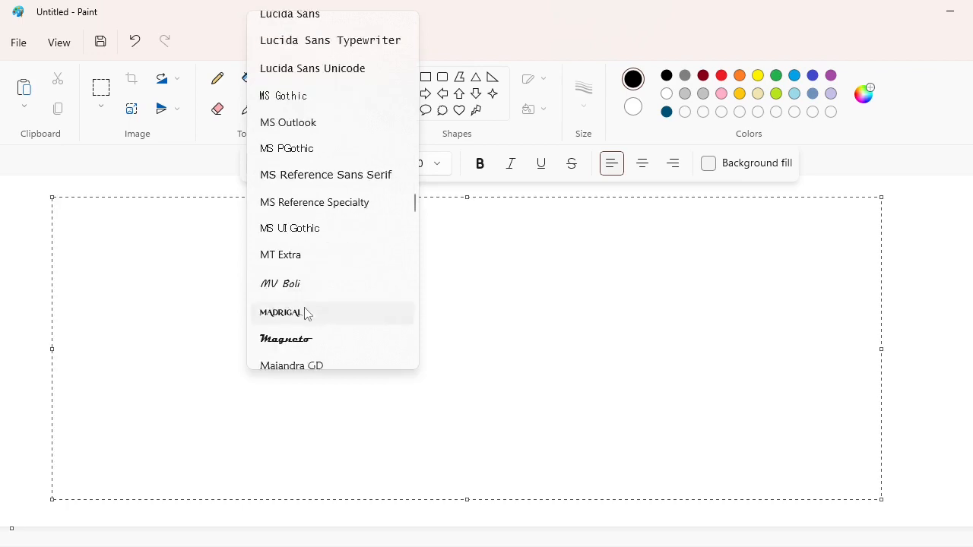
click(307, 315)
text(EN)
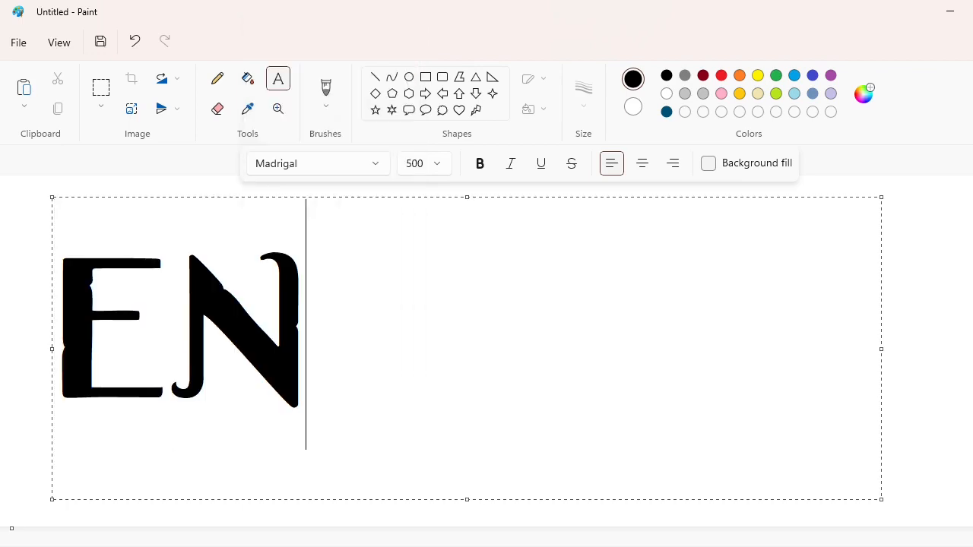
key(BackSpace)
key(BackSpace)
Step: Enter the letter E, try it at size 600, enlarge it to size 700, and commit it slightly further up and left
click(437, 163)
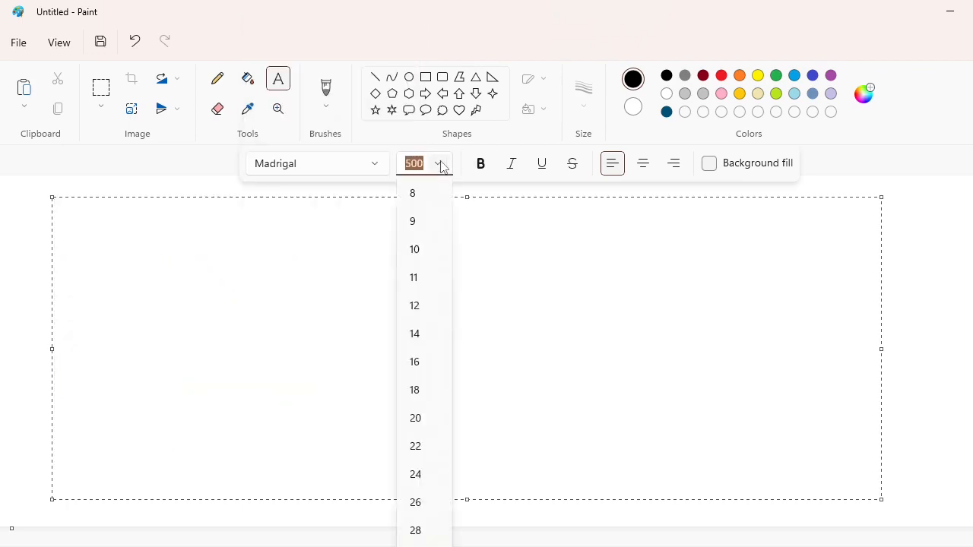
text(600)
key(Return)
text(E)
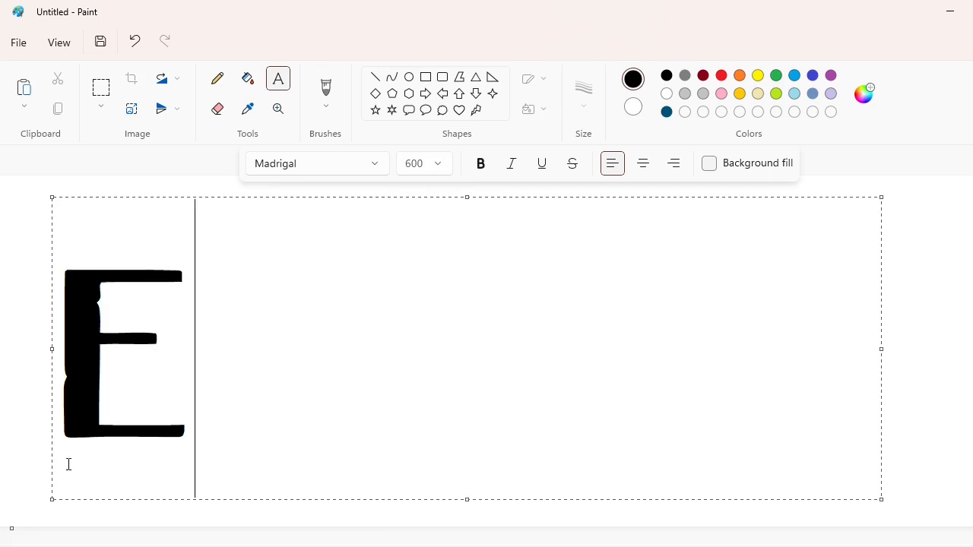
key(ctrl+a)
click(435, 167)
text(700)
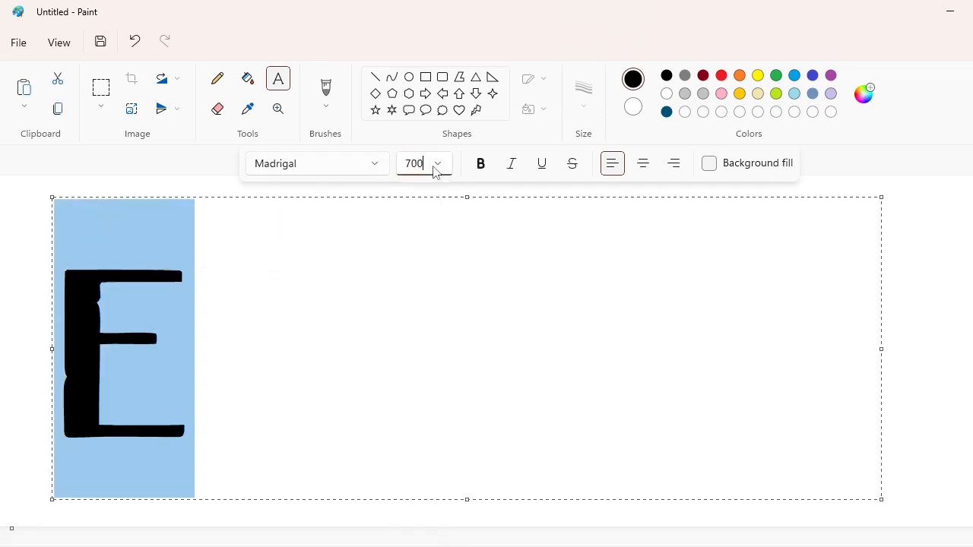
key(Return)
drag(52, 197, 44, 185)
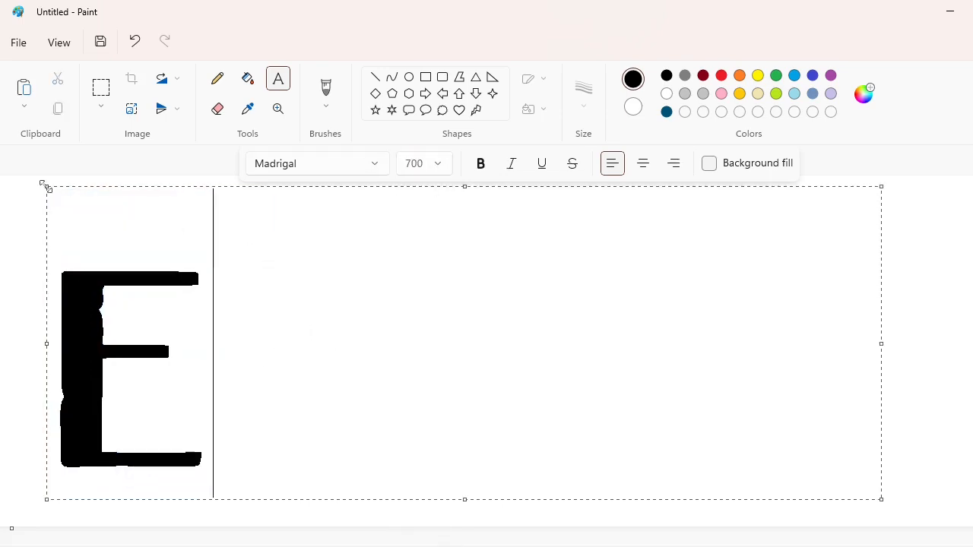
click(19, 263)
Step: Add the letters NC at size 500 right after the E, with the text box slightly overlapping it
click(224, 370)
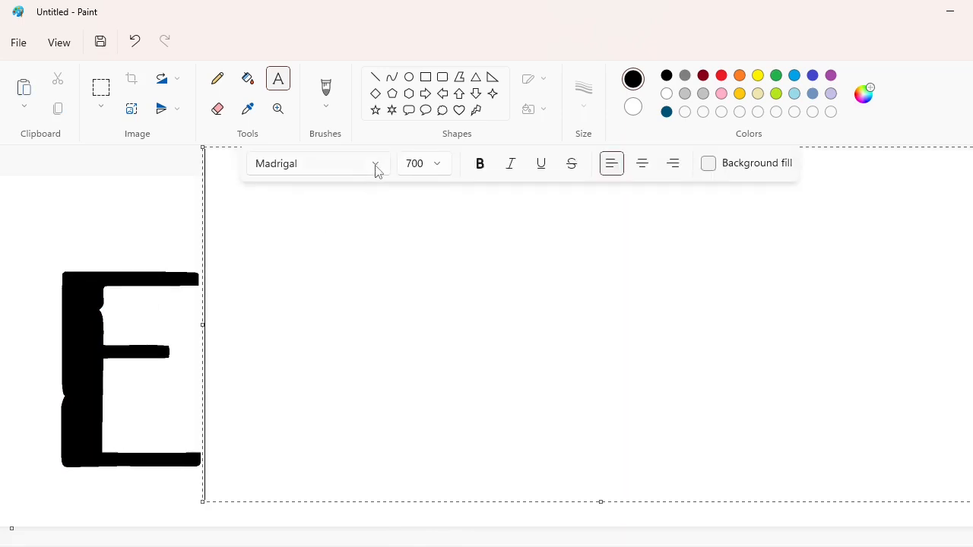
click(441, 171)
text(500)
key(Return)
drag(202, 148, 177, 237)
text(NCA)
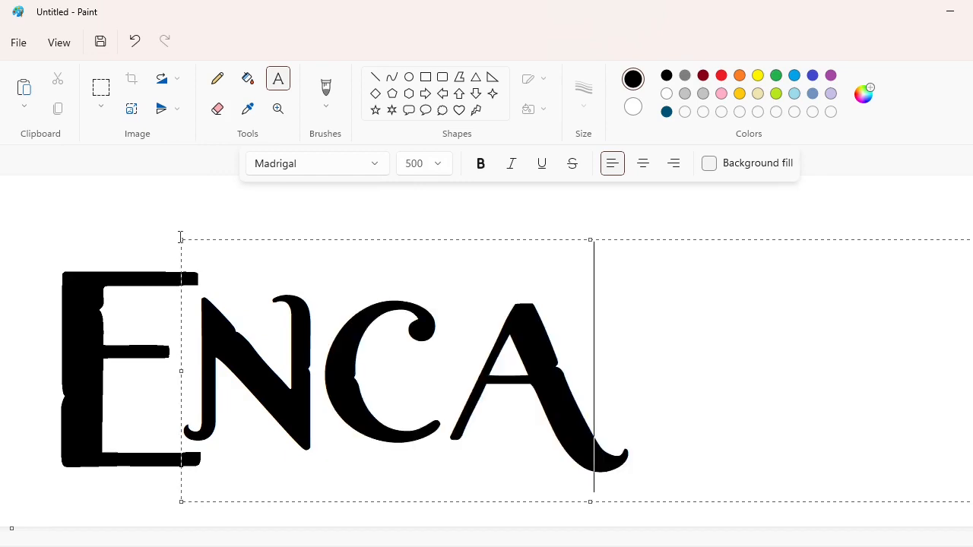
key(BackSpace)
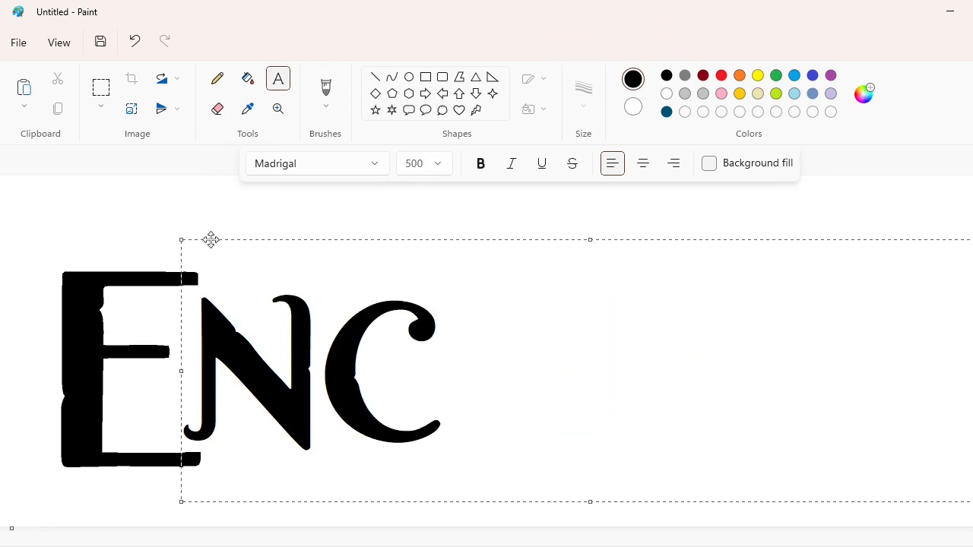
Step: Add the letters AN at size 450 in a new text box placed close against the C
click(437, 340)
click(441, 168)
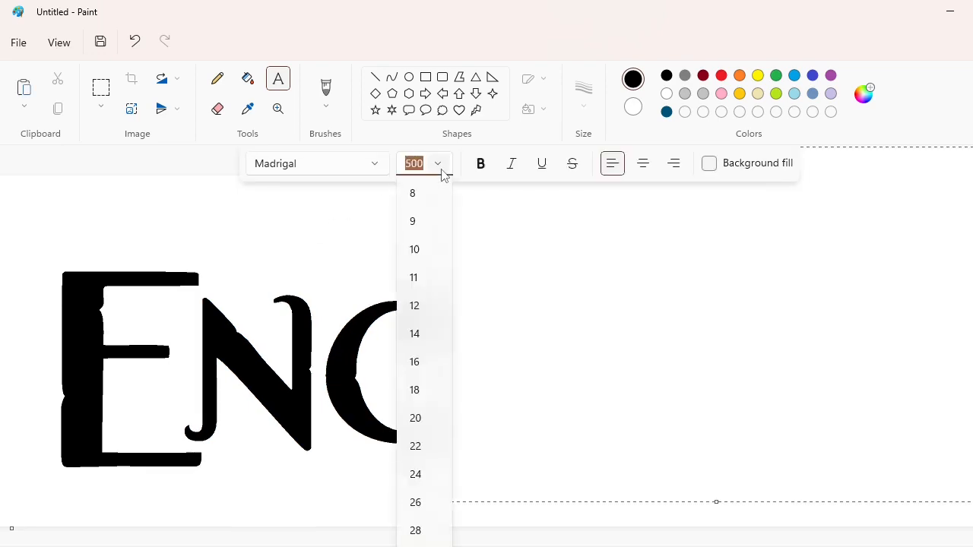
text(450)
key(Return)
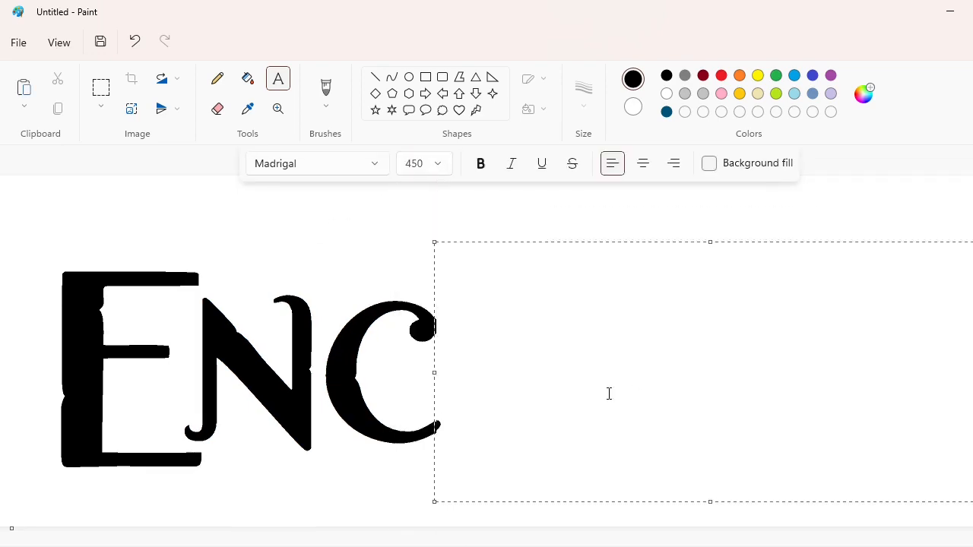
text(A)
drag(435, 236, 417, 235)
text(V)
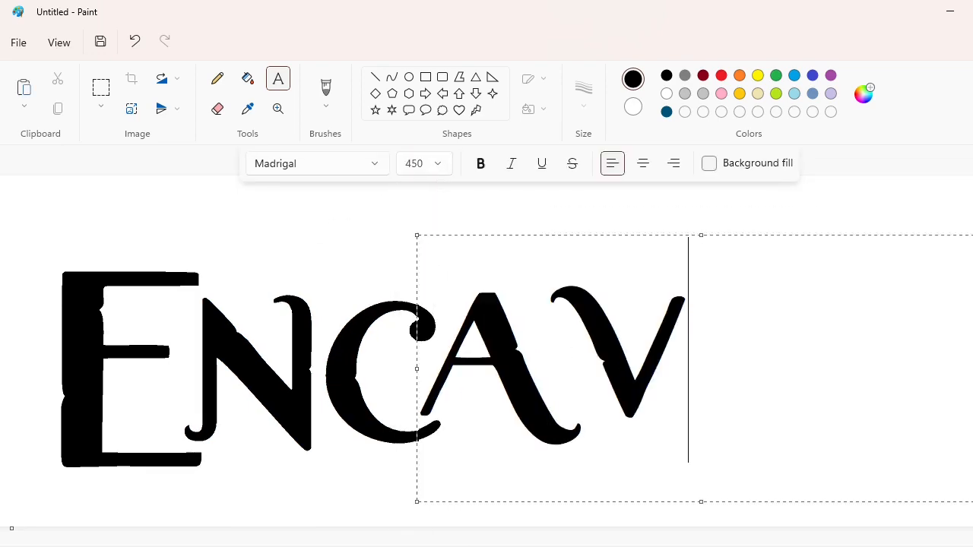
key(BackSpace)
text(N)
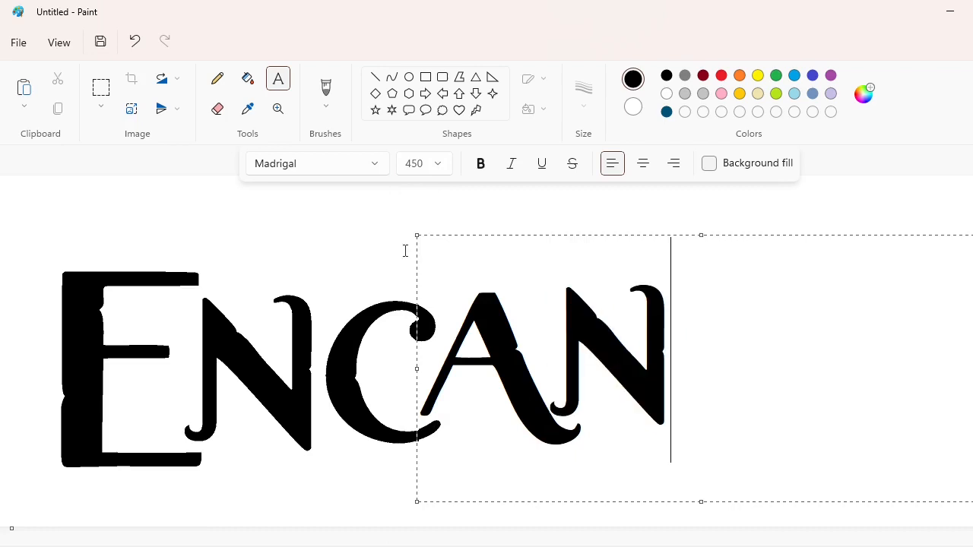
Step: Nudge the AN text slightly upward, try a T after it, restore AN and commit the text
mouse_move(418, 236)
mouse_down()
mouse_move(428, 241)
mouse_move(436, 226)
mouse_move(422, 228)
mouse_up()
text(T)
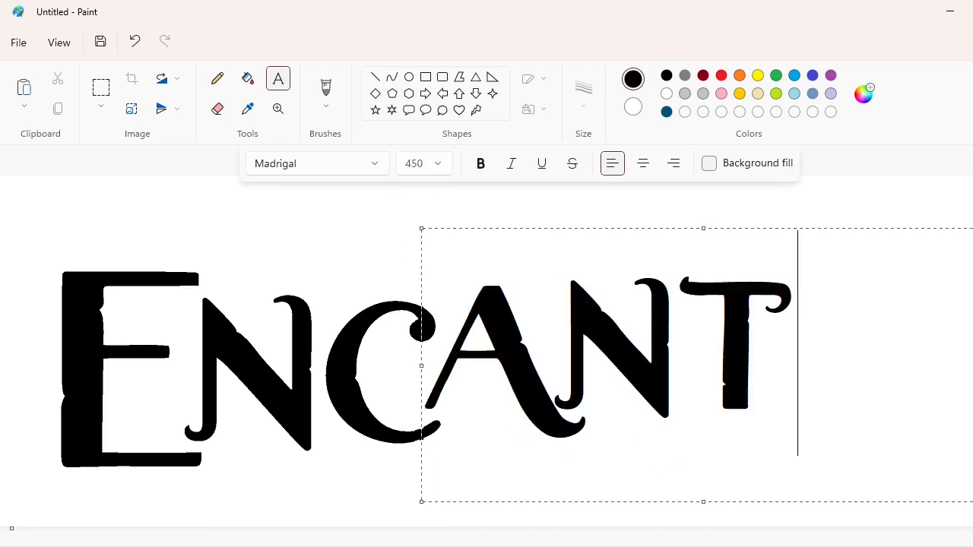
key(BackSpace)
key(BackSpace)
text(N)
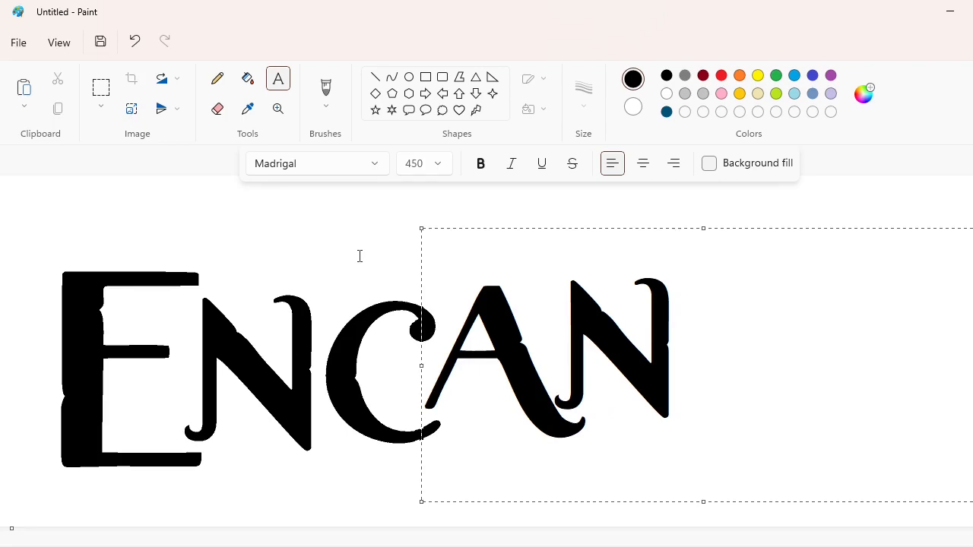
click(359, 256)
Step: Add the letter T at font size 500 in a new text box after the second N
click(703, 365)
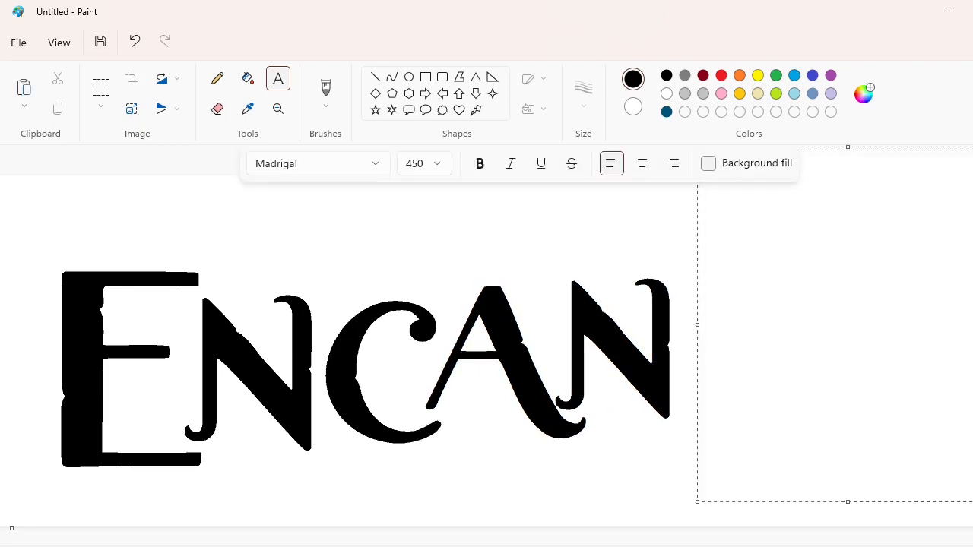
click(435, 164)
text(500)
key(Return)
text(T)
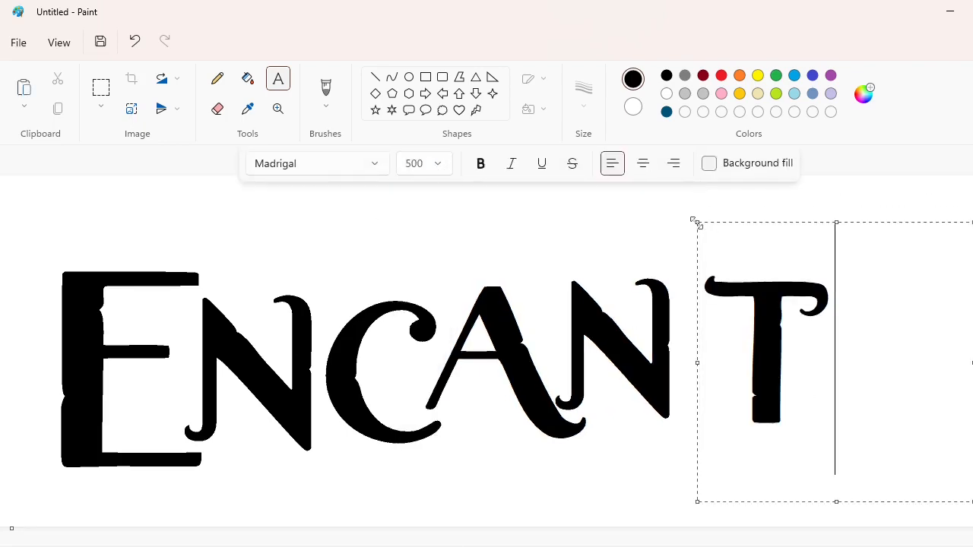
Step: Extend the T's text box up and left so the letter overhangs the N, and set its size to 700
drag(697, 222, 669, 203)
drag(669, 502, 661, 516)
key(ctrl+a)
click(438, 164)
text(700)
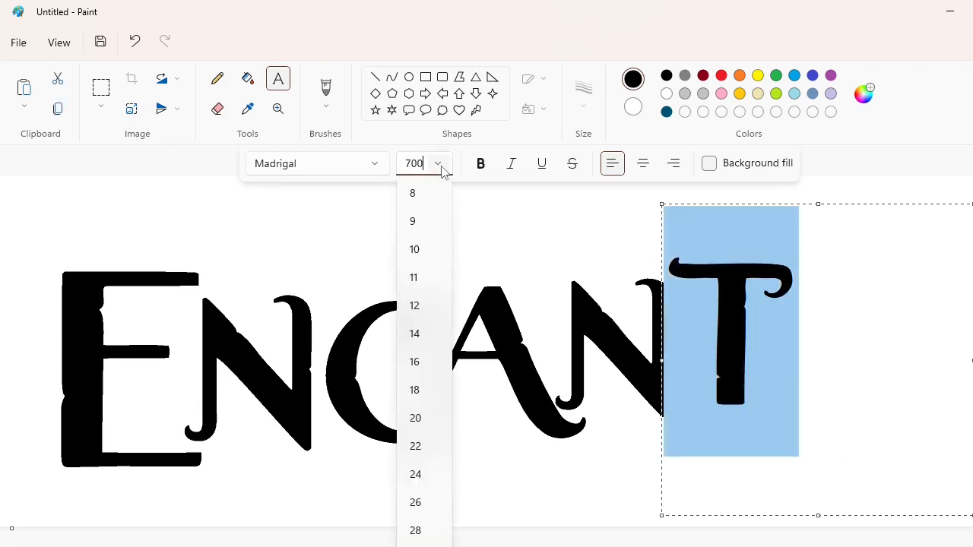
key(Return)
drag(662, 204, 623, 160)
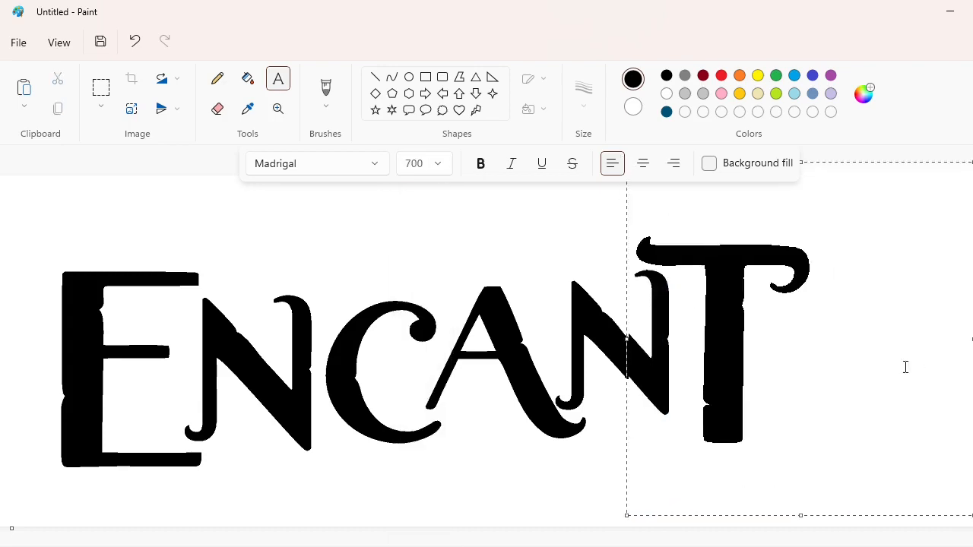
Step: Set the T's font size to 600 and move its text box slightly down
key(ctrl+a)
click(443, 167)
text(600)
key(Return)
click(925, 174)
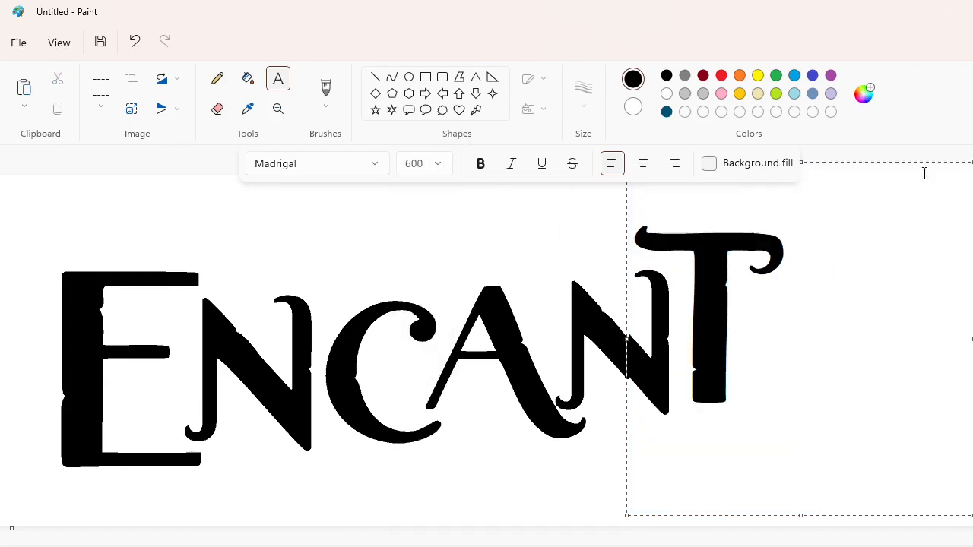
mouse_move(972, 162)
mouse_down()
mouse_move(967, 207)
mouse_move(972, 176)
mouse_up()
Step: Try the letter O in place of the T, restore the T, and commit the text
text(O)
key(BackSpace)
text(T)
key(BackSpace)
text(O)
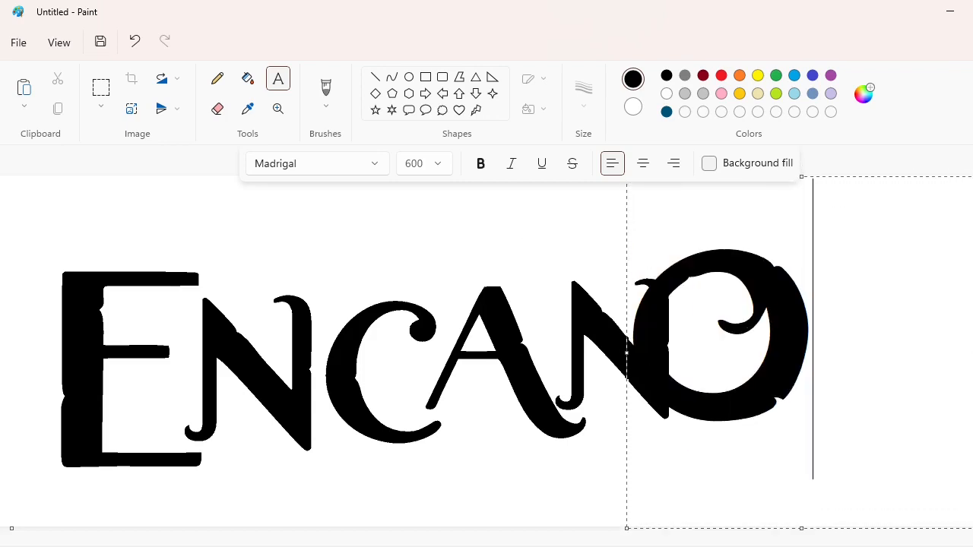
key(BackSpace)
text(T)
click(562, 265)
Step: Add the letter O in a new text box beside the T's stem, lower it, and set its size to 500
click(705, 325)
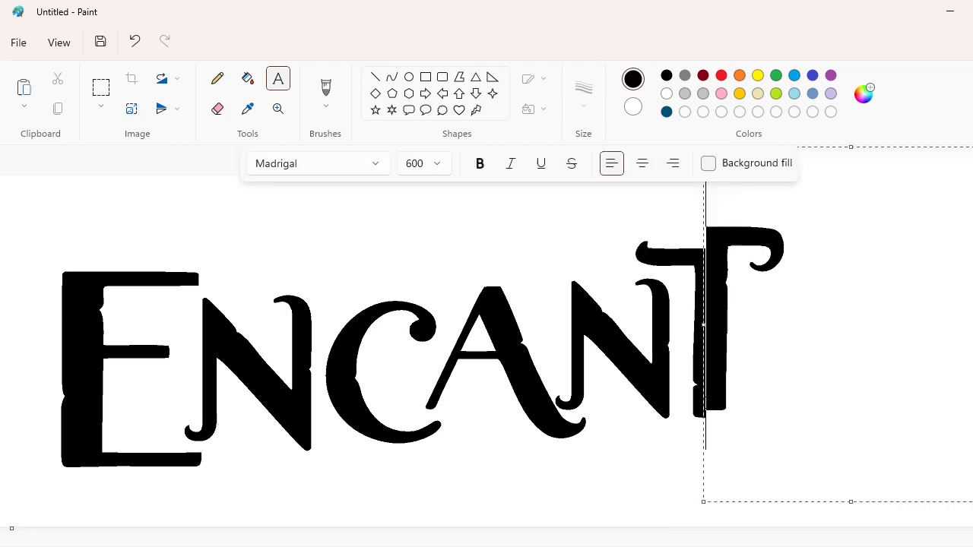
text(O)
drag(703, 148, 745, 242)
key(ctrl+a)
click(440, 165)
text(500)
key(Return)
Step: Set the final O's font size to 450 and commit the text
key(ctrl+a)
click(446, 163)
text(450)
key(Return)
click(514, 246)
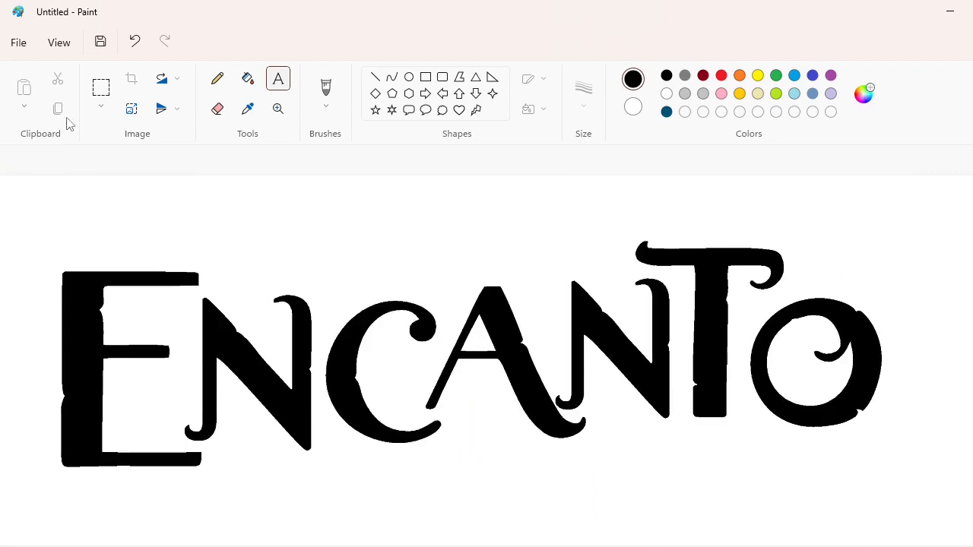
Step: Copy the E from the title to the blank area below and fill the attached N fragment with white
click(102, 87)
drag(265, 479, 265, 479)
key(ctrl+shift+x)
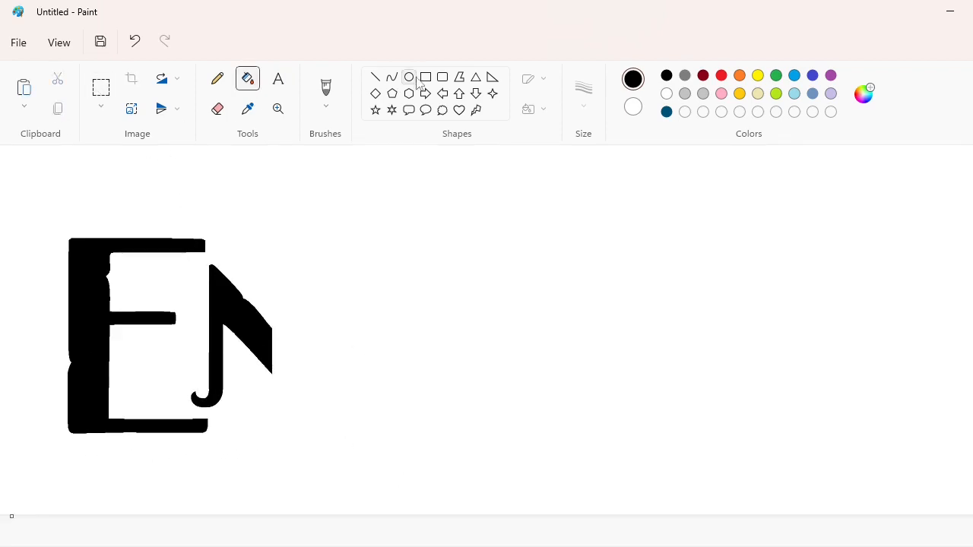
click(667, 93)
click(243, 327)
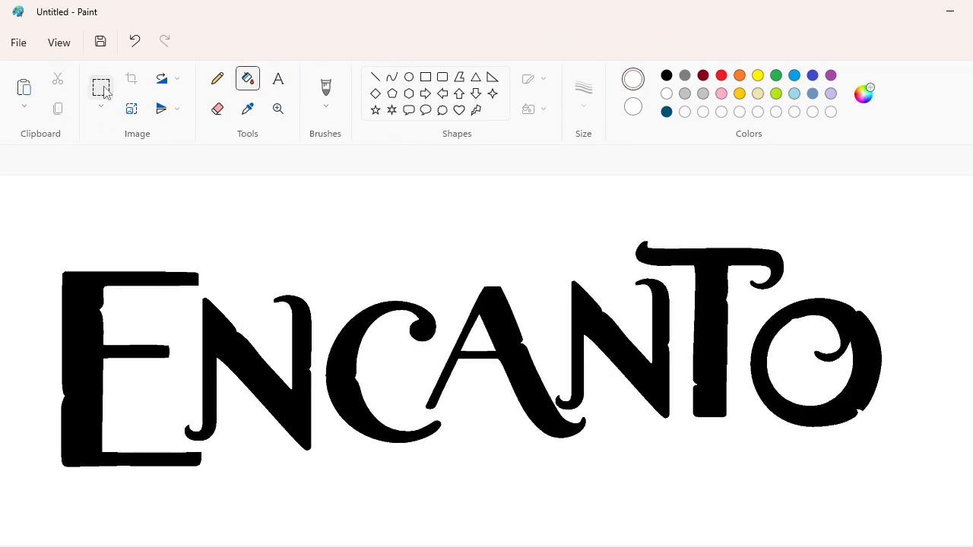
Step: Copy the first N to the empty space beside the E copy and fill the attached E and C fragments with white
drag(150, 257, 348, 495)
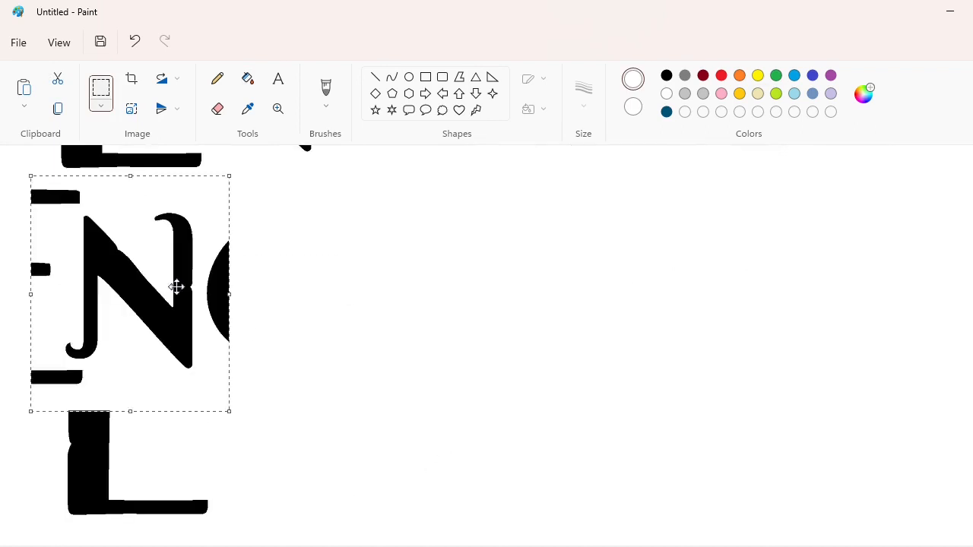
drag(176, 286, 837, 358)
click(247, 79)
click(703, 268)
click(719, 451)
click(879, 365)
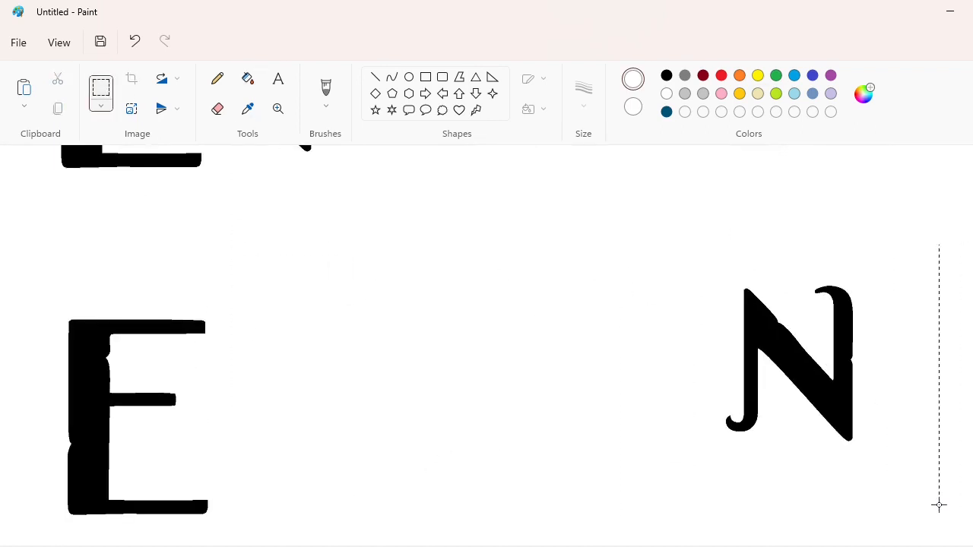
Step: Duplicate the cleaned N and place it beside the lower E using a transparent selection
drag(939, 505, 939, 504)
key(ctrl+c)
key(ctrl+v)
click(101, 106)
click(114, 232)
drag(319, 289, 378, 405)
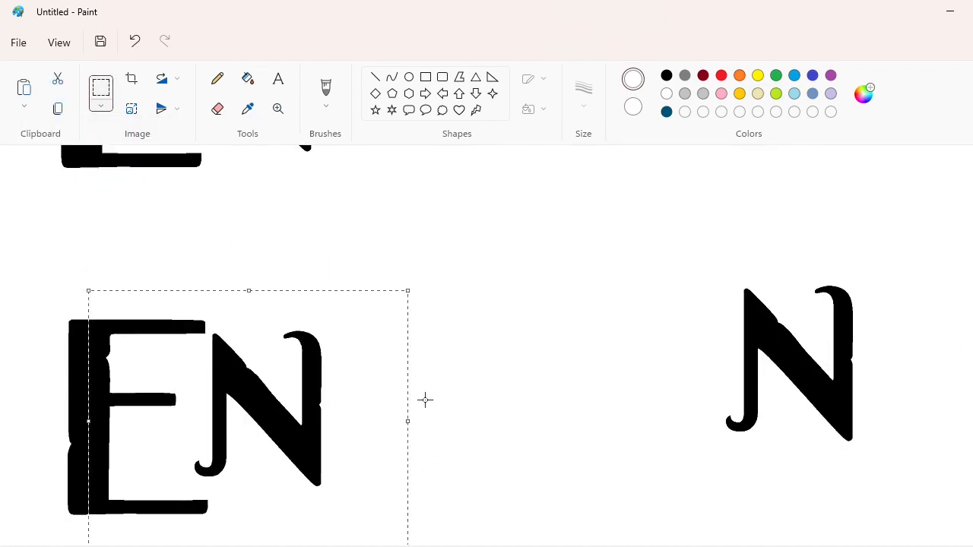
Step: Nudge the duplicated N down and to the left so it tucks closely into the E
key(Down)
key(Down)
key(Down)
key(Down)
key(Down)
key(Down)
key(Down)
key(Down)
key(Down)
key(Down)
key(Left)
key(Left)
key(Left)
key(Left)
key(Left)
key(Left)
key(Left)
key(Left)
key(Left)
key(Left)
key(Left)
key(Left)
key(Left)
key(Left)
key(Left)
key(Left)
key(Left)
key(Left)
key(Left)
key(Down)
key(Down)
key(Down)
key(Down)
key(Down)
key(Left)
key(Left)
key(Left)
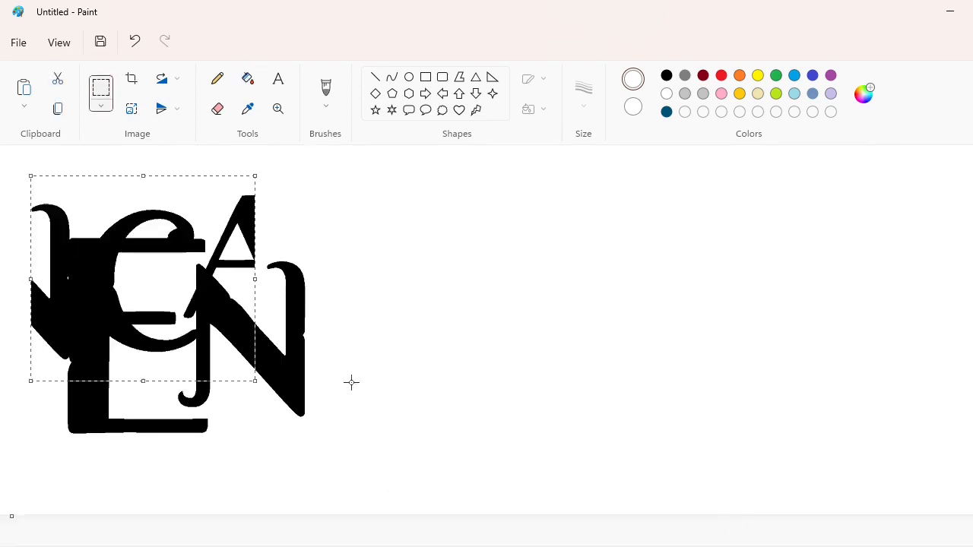
Step: Isolate a copy of the C in the empty space and place a duplicate of it beside the lower N
drag(156, 292, 678, 374)
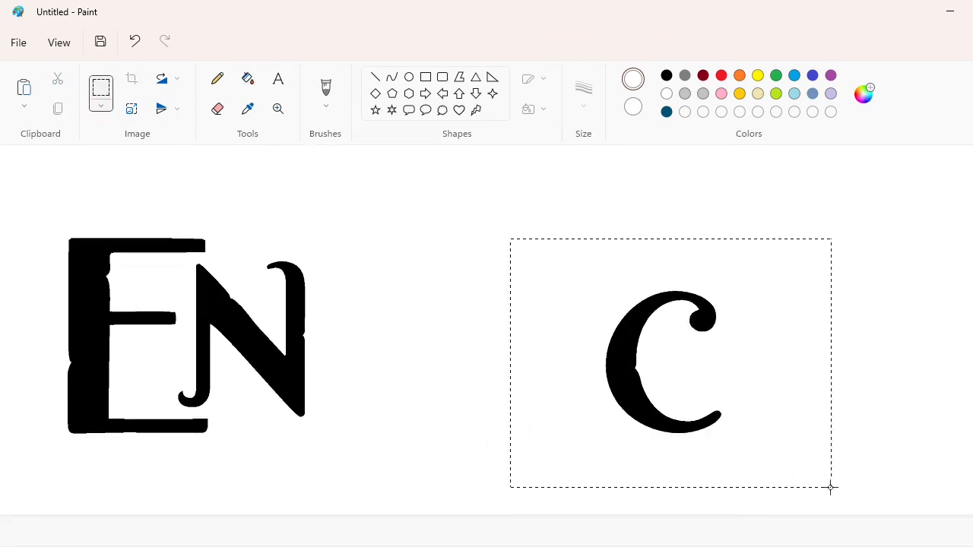
key(ctrl+c)
key(ctrl+v)
drag(192, 321, 376, 362)
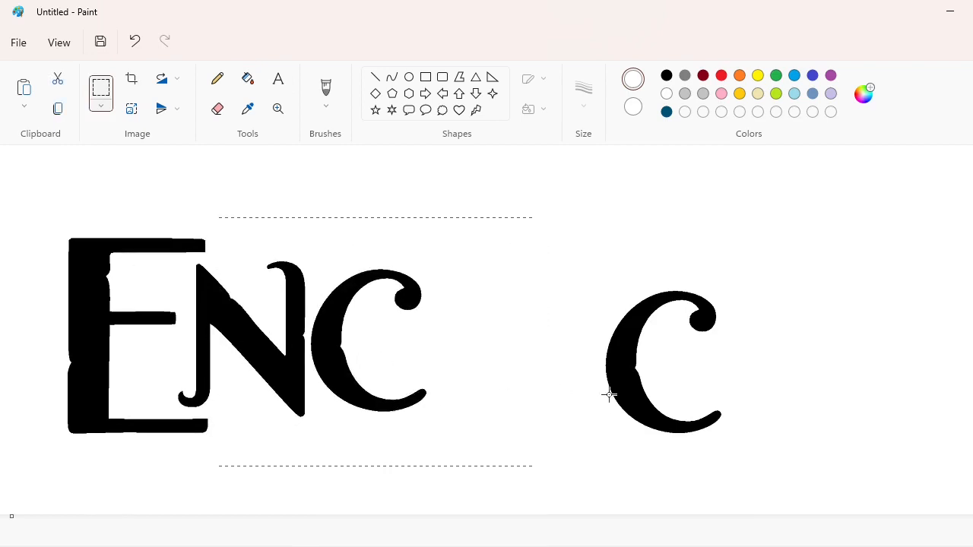
Step: Nudge the duplicated C slightly lower and adjust it sideways so it sits just clear of the N
key(Down)
key(Down)
key(Down)
key(Down)
key(Down)
key(Left)
key(Left)
key(Left)
key(Left)
key(Left)
key(Left)
key(Left)
key(Left)
key(Left)
key(Left)
key(Left)
key(Left)
key(Left)
key(Left)
key(Left)
key(Left)
key(Left)
key(Left)
key(Left)
key(Left)
key(Right)
key(Right)
key(Right)
key(Right)
key(Right)
key(Right)
key(Right)
key(Right)
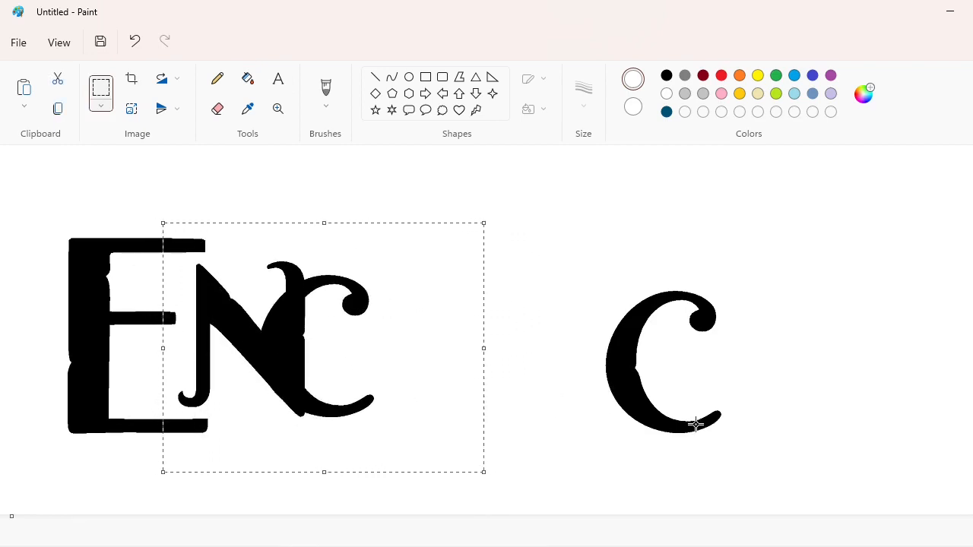
key(Right)
key(Right)
key(Right)
key(Right)
key(Right)
key(Right)
key(Right)
key(Right)
key(Right)
key(Right)
key(Right)
key(Right)
key(Right)
key(Right)
key(Right)
key(Right)
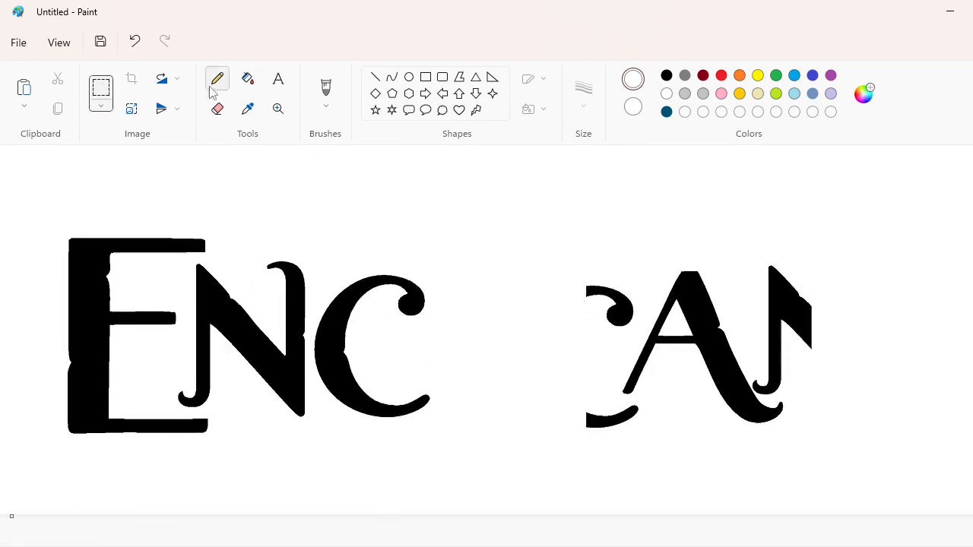
Step: Fill the C and N fragments around the copied A with white
click(248, 78)
click(619, 313)
click(619, 421)
click(776, 333)
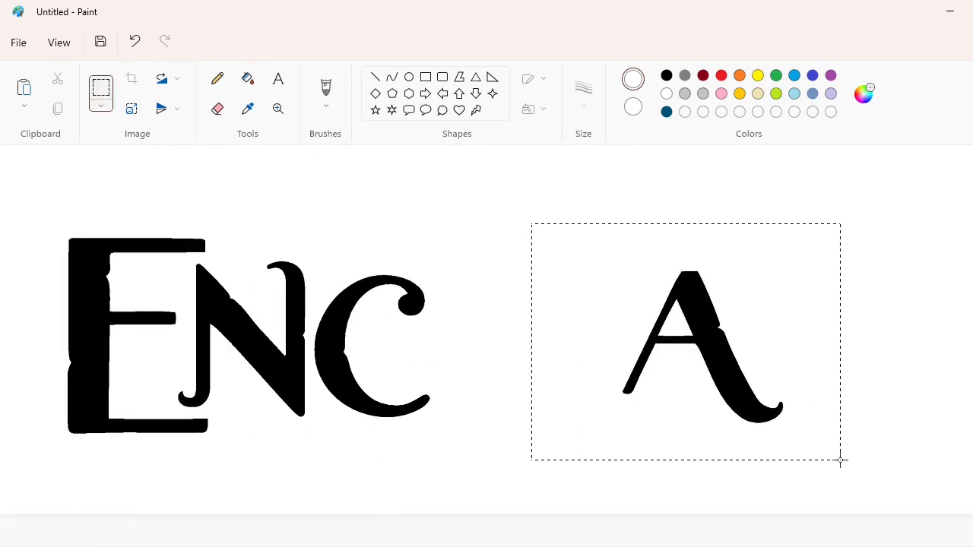
Step: Duplicate the cleaned A beside the lower C and fill the leftover A with white
drag(840, 460, 840, 460)
key(ctrl+c)
key(ctrl+v)
drag(322, 346, 611, 392)
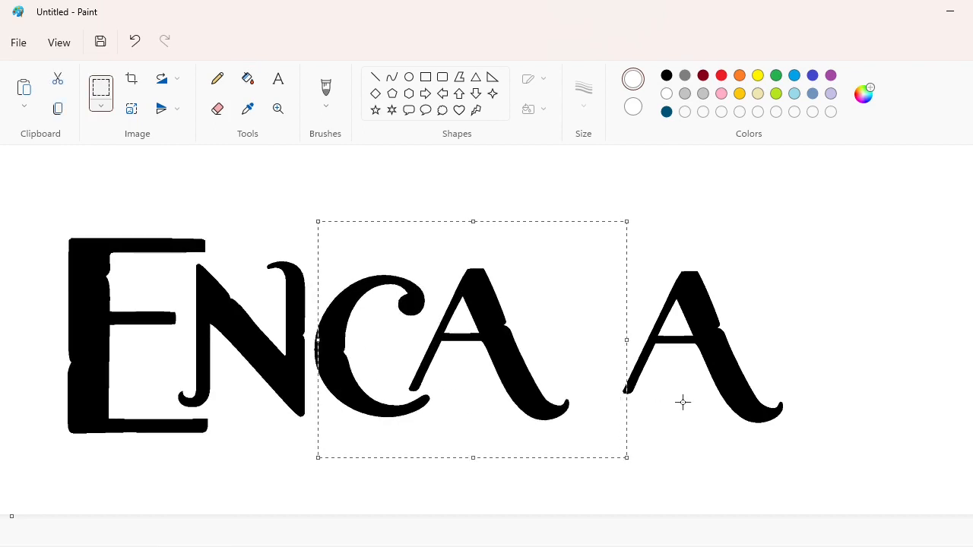
click(682, 403)
click(248, 78)
click(697, 352)
Step: Copy the title's second N into the empty space beside the lower A and fill its attached A and T fragments with white
scroll(702, 362, up, 4)
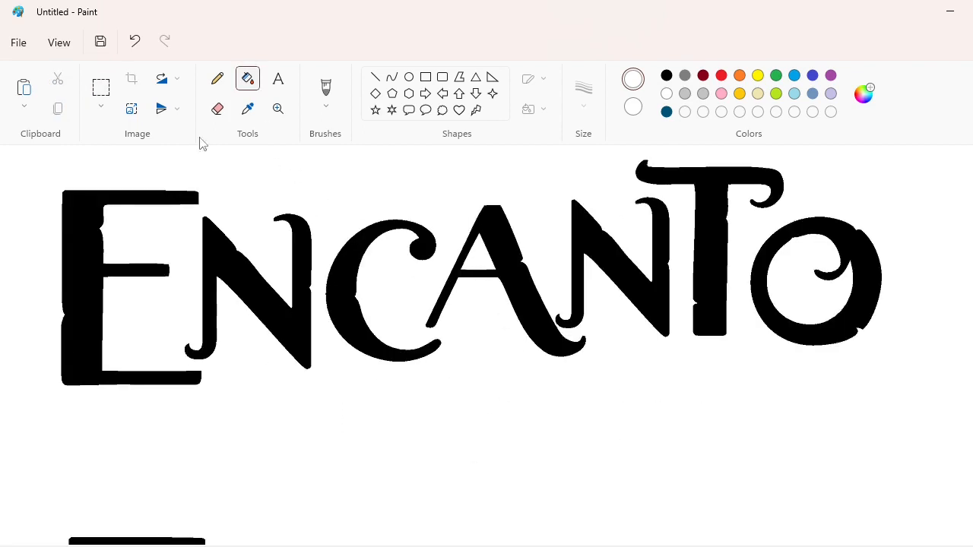
click(101, 87)
drag(523, 178, 711, 360)
key(ctrl+c)
click(852, 402)
scroll(852, 402, down, 4)
key(ctrl+v)
drag(146, 278, 820, 365)
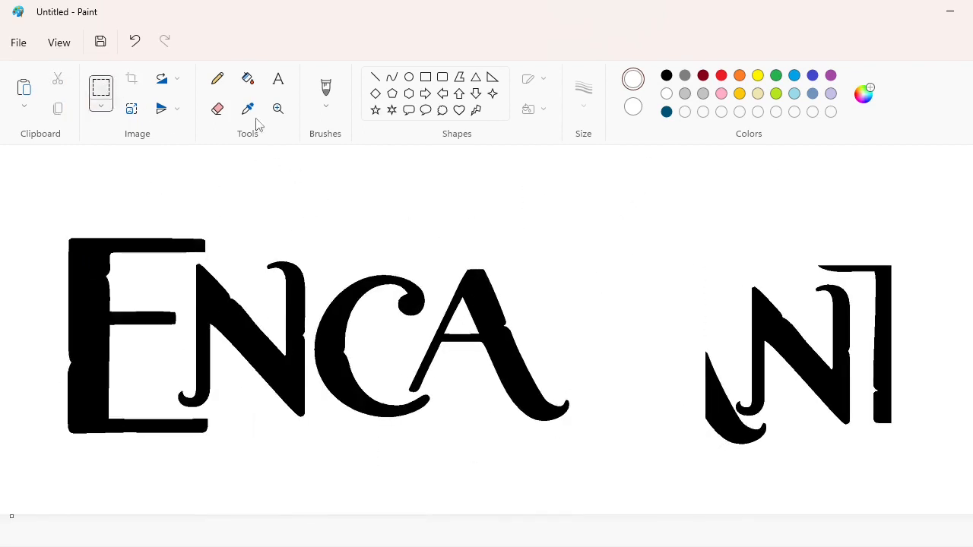
click(248, 79)
click(722, 396)
click(890, 365)
click(101, 88)
drag(648, 250, 915, 457)
key(ctrl+z)
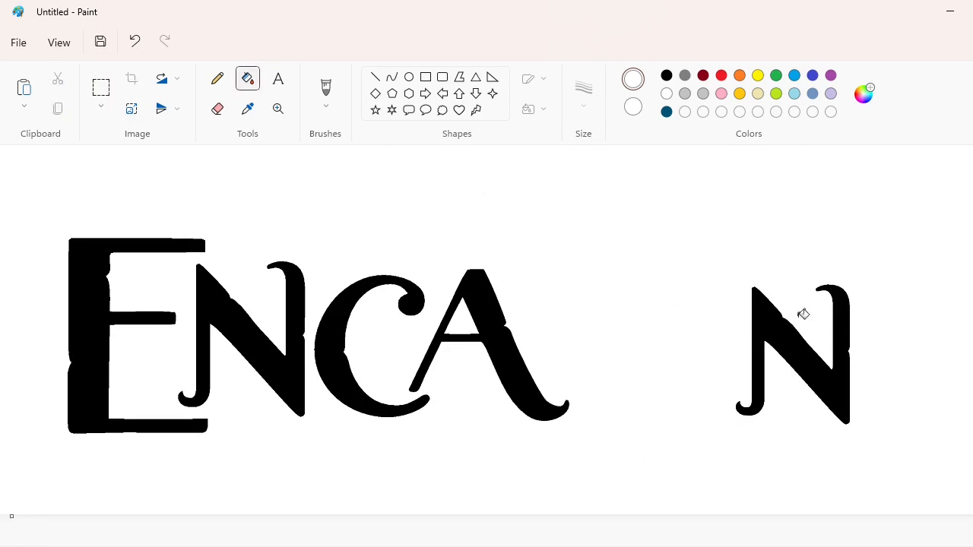
click(799, 313)
key(ctrl+z)
Step: Separate the copied N's lower and upper curls with white lines and fill both curls with white
click(377, 78)
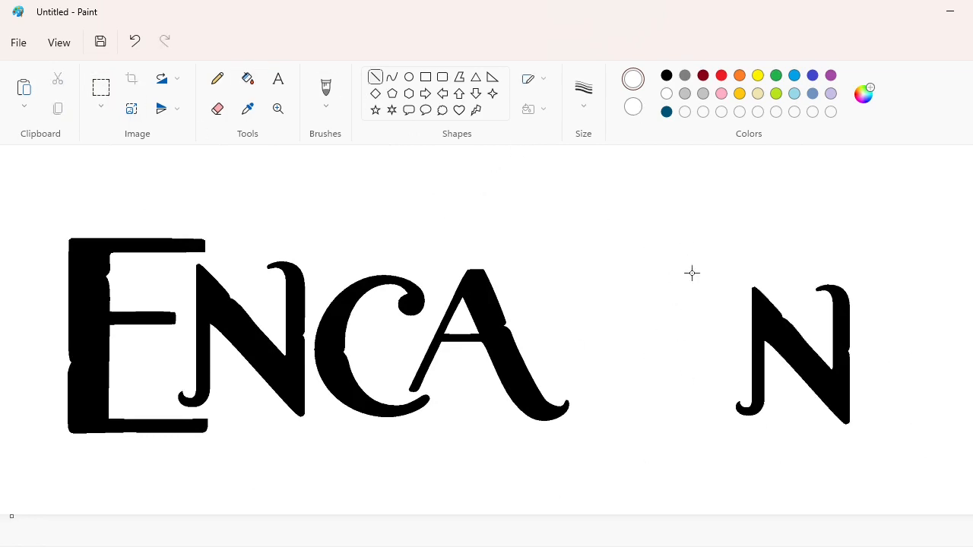
click(247, 80)
click(748, 408)
click(247, 82)
click(841, 294)
Step: Cut off the N's pointed bottom corner with a white horizontal line and fill the severed tip with white
scroll(717, 317, up, 2)
scroll(717, 317, down, 2)
click(101, 88)
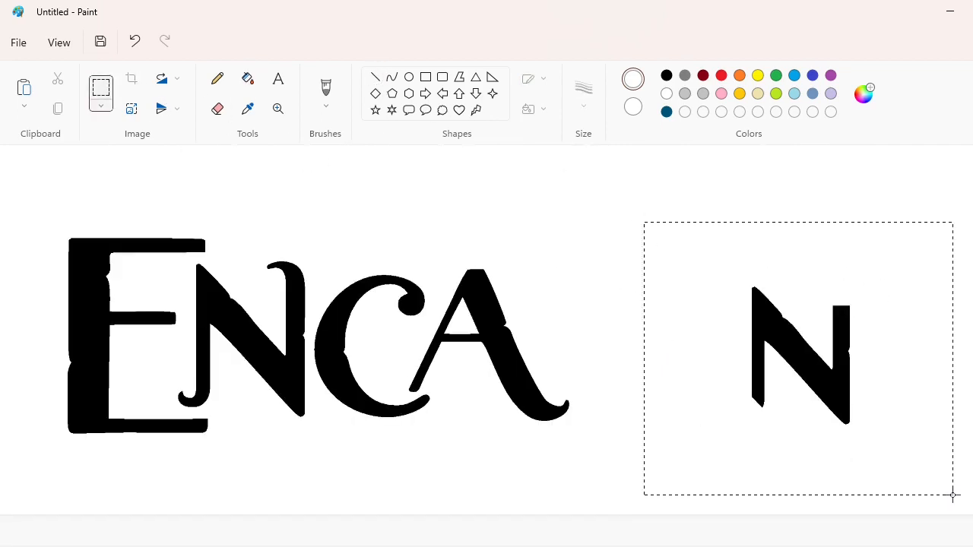
click(378, 80)
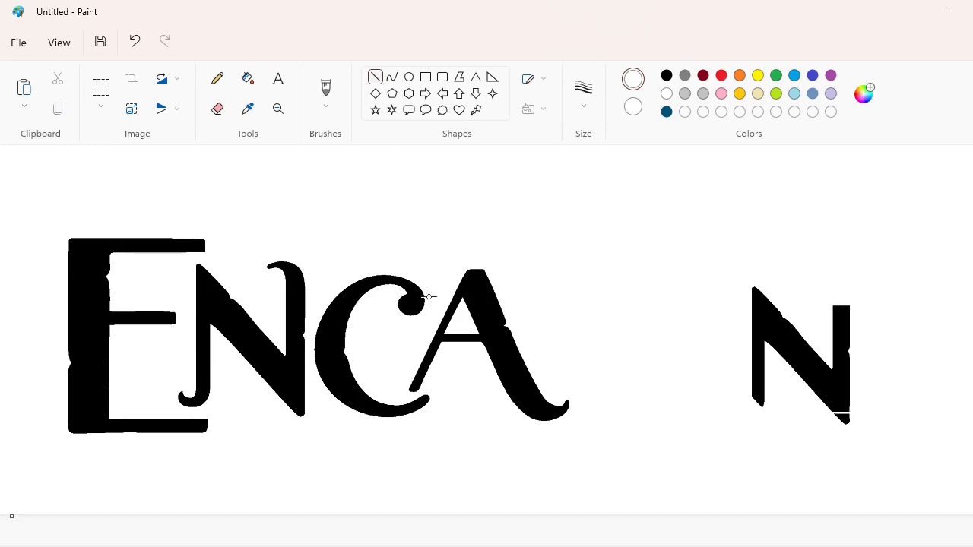
click(247, 79)
click(844, 412)
Step: Cut the trimmed N and paste it beside the lower A so it continues the word
click(101, 88)
drag(634, 241, 914, 494)
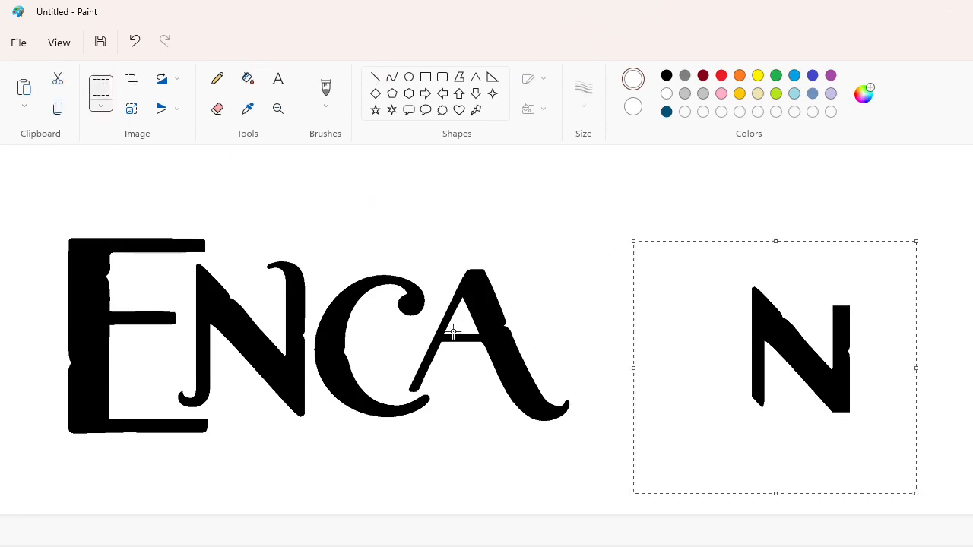
key(ctrl+x)
key(ctrl+v)
drag(212, 300, 586, 347)
key(Escape)
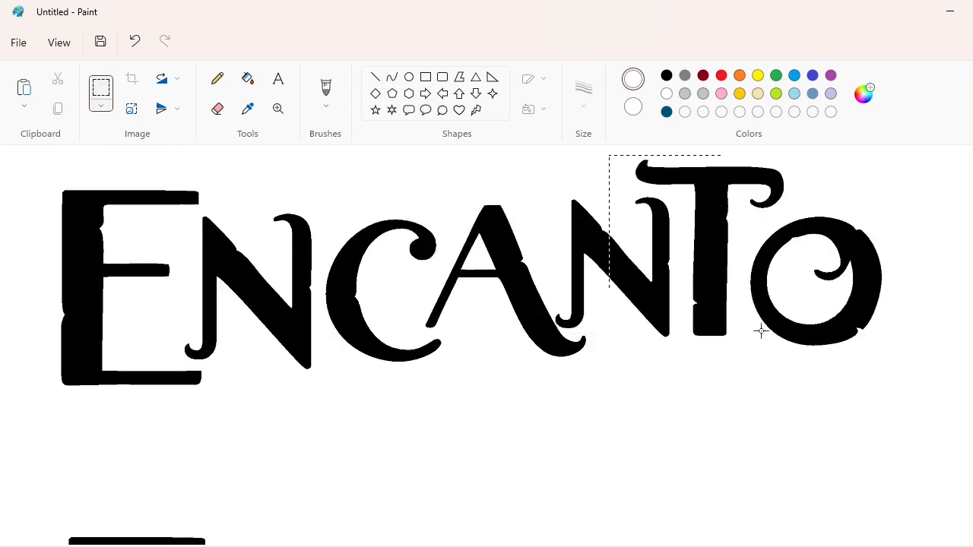
Step: Copy the T from the title into the empty space beside the lower N and fill the neighbouring letter fragments with white
drag(762, 331, 882, 393)
key(ctrl+x)
key(ctrl+v)
drag(194, 283, 926, 362)
click(248, 79)
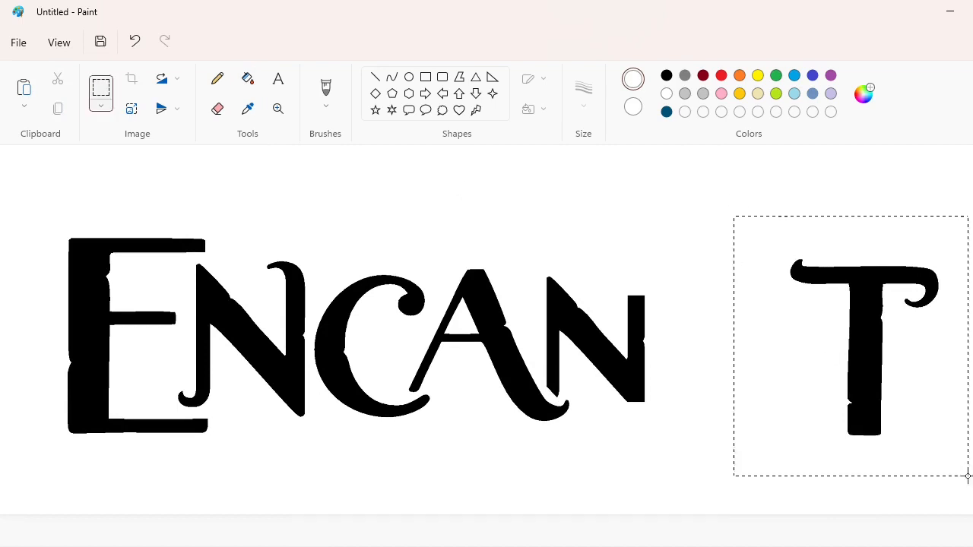
Step: Copy the isolated T, fill the original with white and paste the T beside the lower N to continue the word
key(ctrl+c)
click(248, 80)
click(856, 316)
key(ctrl+v)
mouse_move(170, 295)
mouse_down()
mouse_move(491, 345)
mouse_move(685, 342)
mouse_up()
click(798, 436)
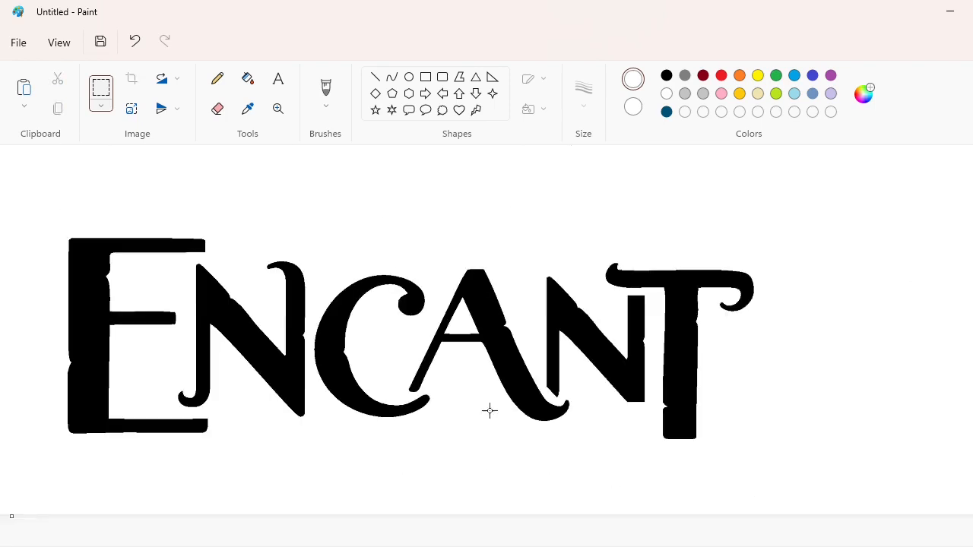
Step: Paste the isolated O beneath the T's arm to complete ENCANTO and select the whole word
key(ctrl+v)
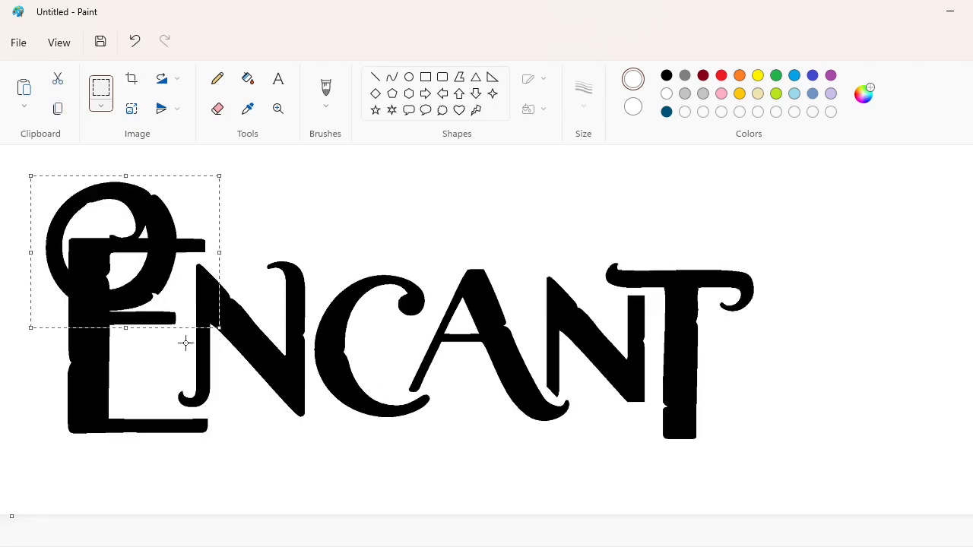
drag(185, 341, 770, 380)
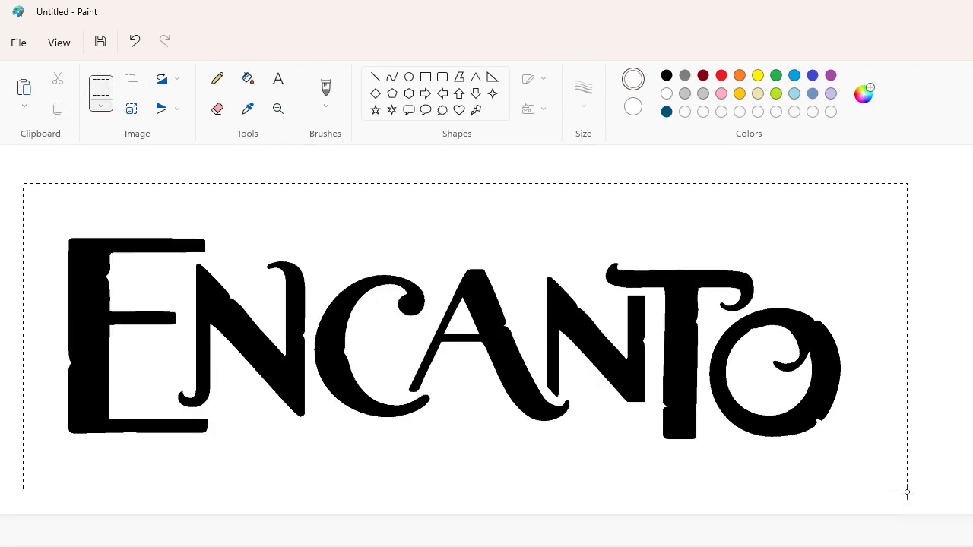
drag(907, 493, 907, 493)
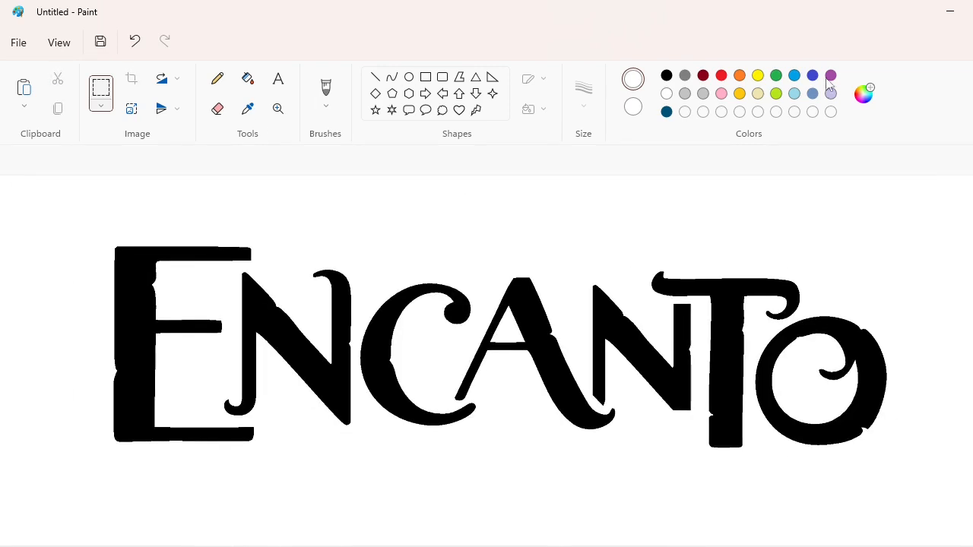
Step: Frame the word with a purple rectangle and fill its background and the A's opening with purple
click(831, 76)
click(426, 77)
mouse_move(22, 163)
mouse_down()
mouse_move(812, 478)
mouse_move(940, 510)
mouse_up()
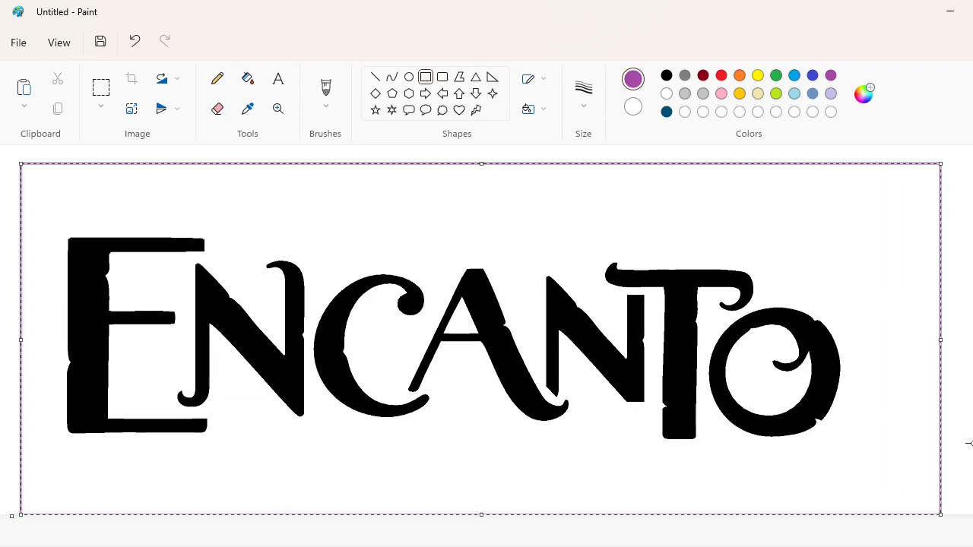
click(248, 79)
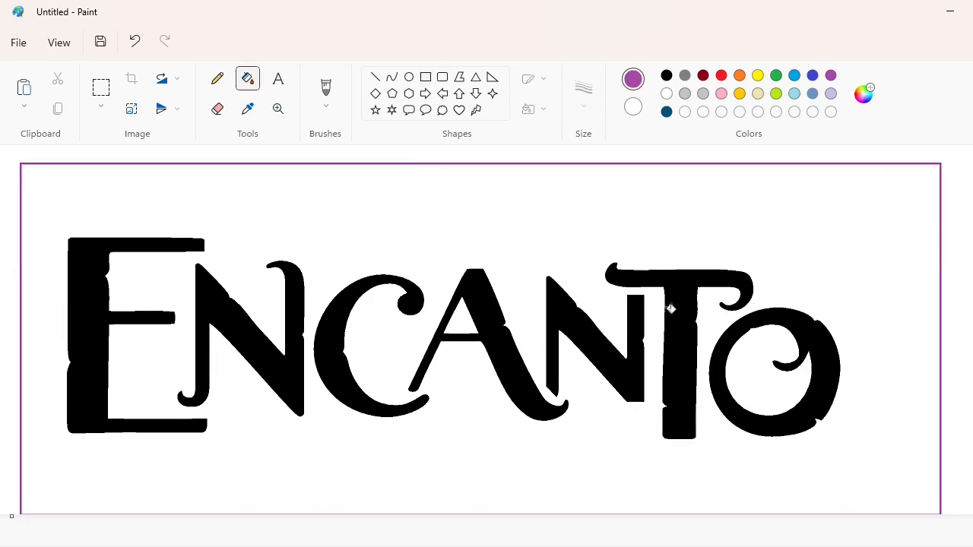
click(532, 327)
click(461, 315)
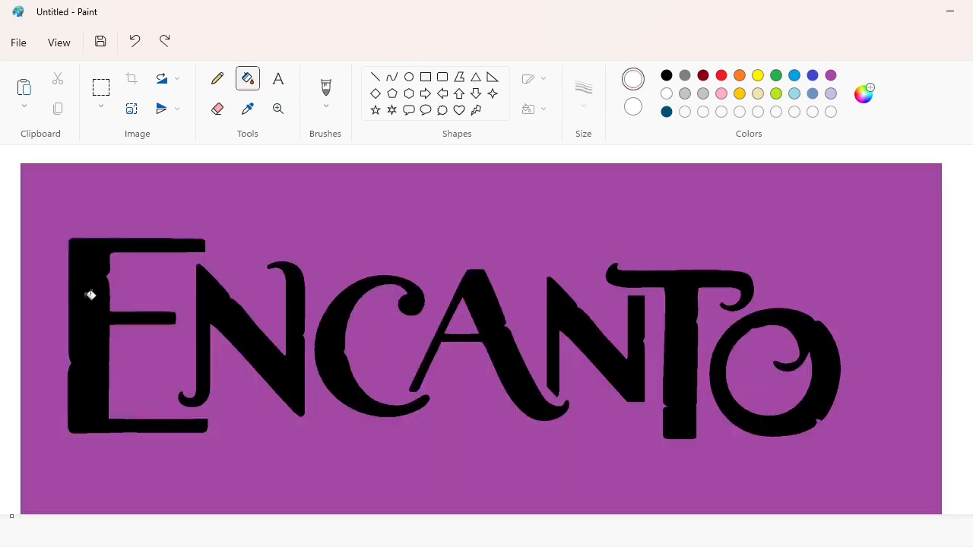
Step: Fill all seven ENCANTO letters on the purple panel with white and select the panel around the word
click(89, 293)
click(232, 327)
click(334, 349)
click(437, 358)
click(563, 319)
click(669, 347)
click(722, 355)
click(101, 86)
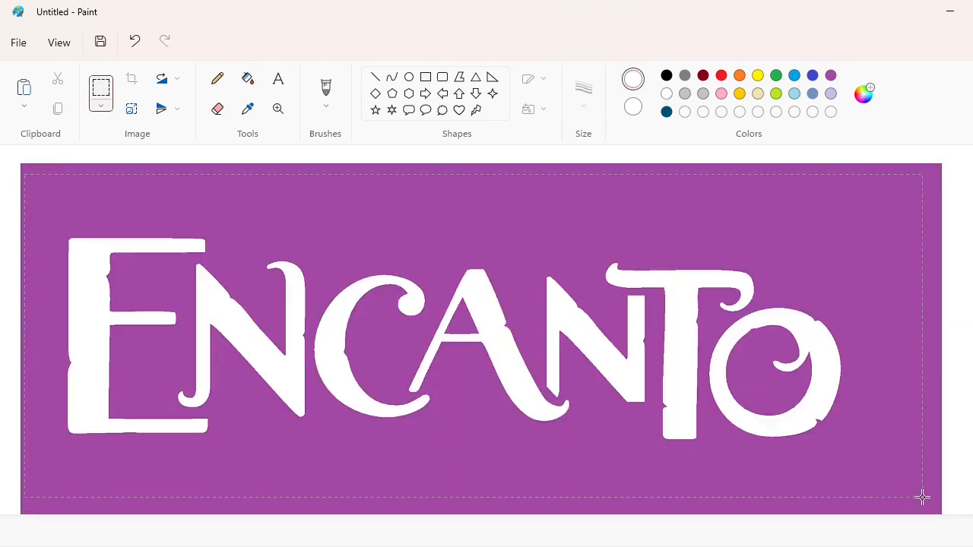
drag(922, 498, 923, 498)
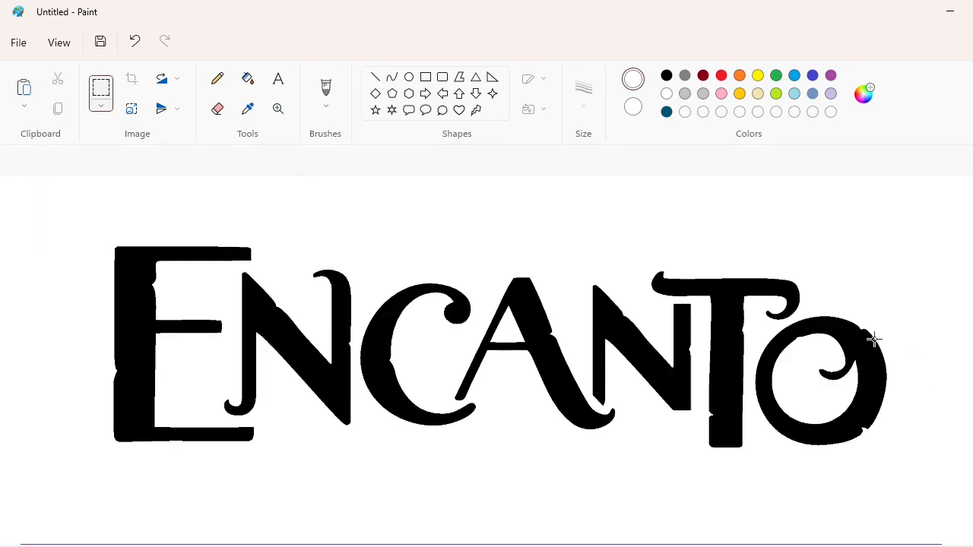
Step: Mix a dark magenta custom fill colour with hue 215 and saturation 207
click(247, 79)
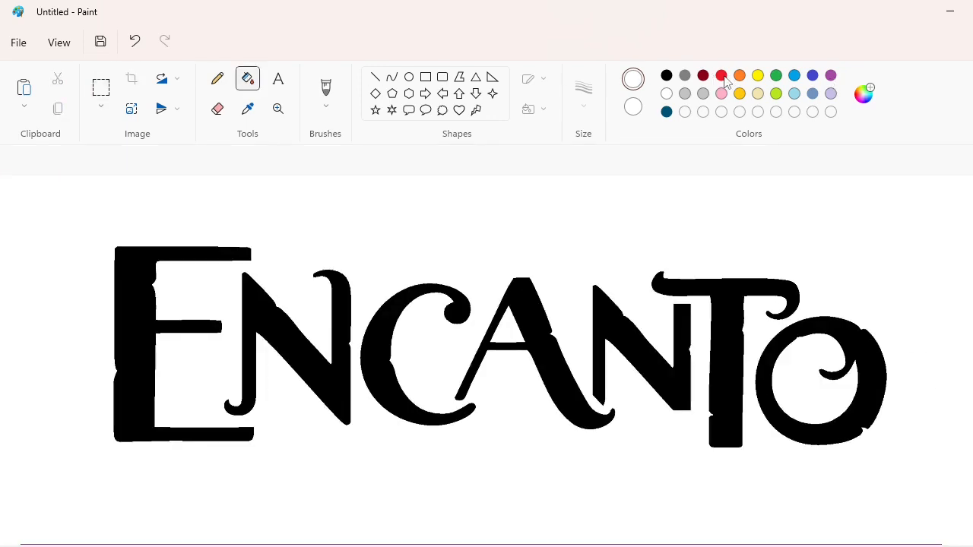
click(723, 76)
click(863, 93)
click(644, 214)
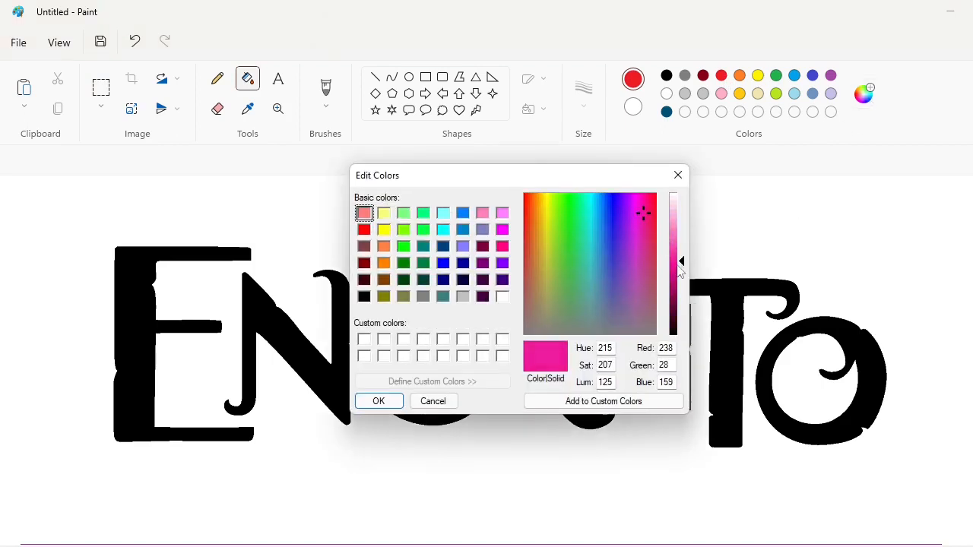
drag(681, 261, 681, 284)
click(378, 402)
Step: Fill the letters of the black ENCANTO copy with the dark magenta colour
click(219, 246)
click(296, 343)
click(373, 350)
click(504, 369)
click(612, 325)
click(864, 94)
click(379, 401)
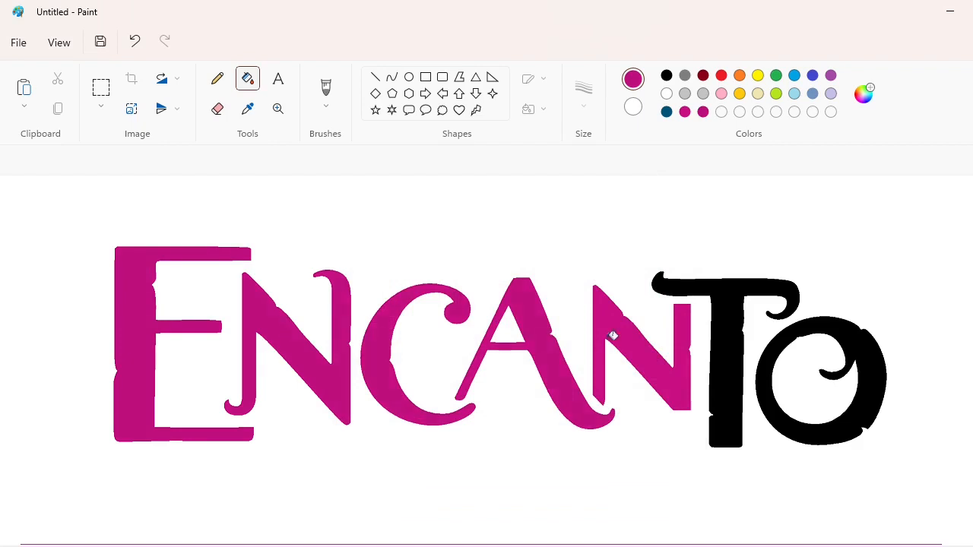
click(721, 365)
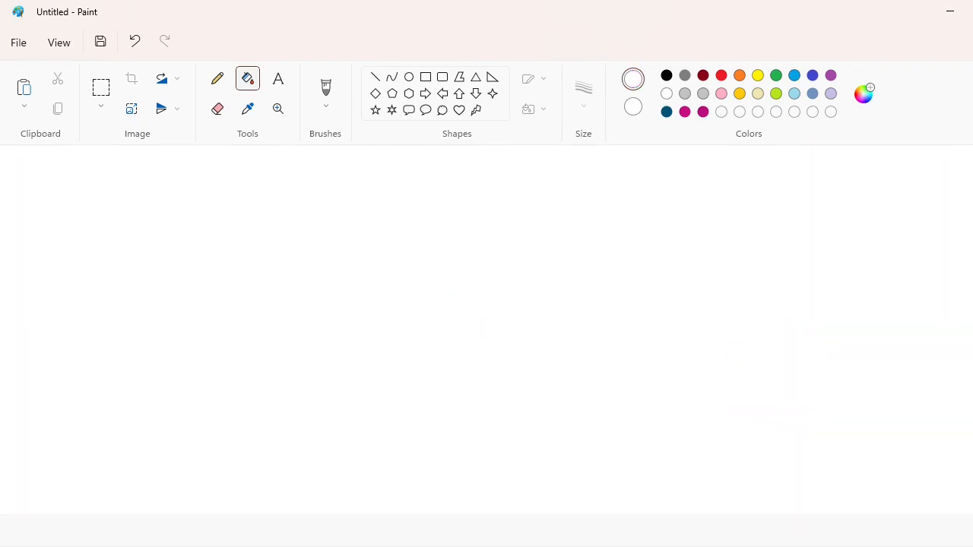
Step: Isolate the gradient ENCANTO lettering from its purple panel on a white background and select it
scroll(413, 447, up, 5)
click(101, 88)
drag(903, 476, 903, 475)
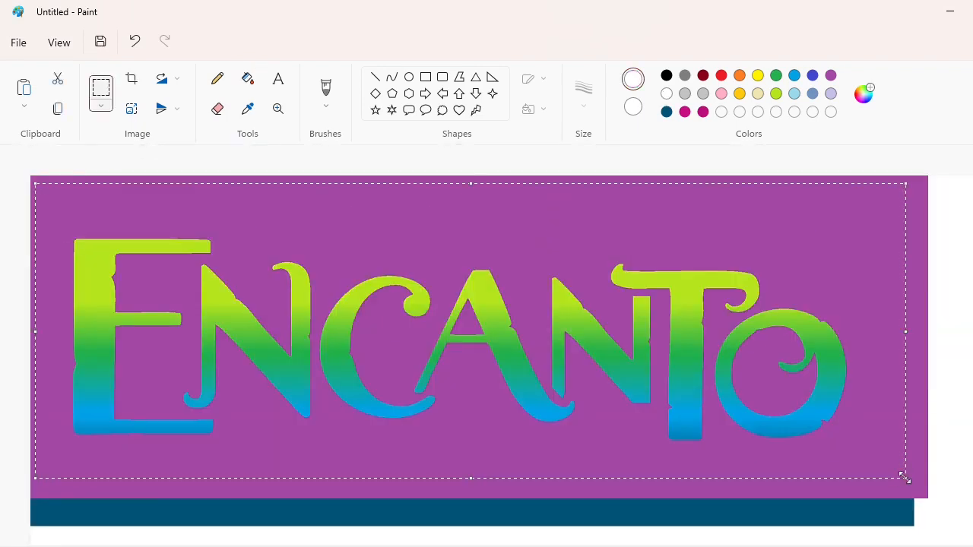
key(ctrl+shift+x)
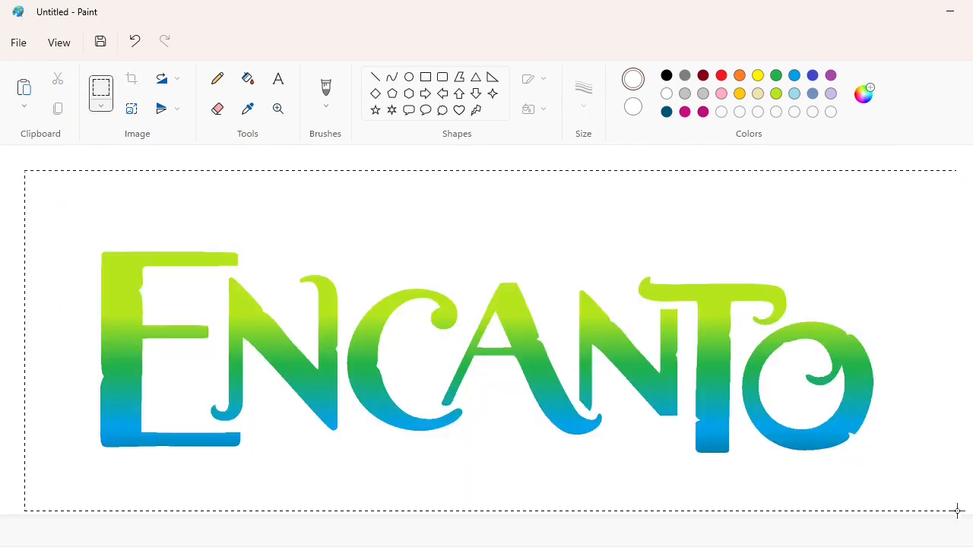
drag(958, 510, 971, 500)
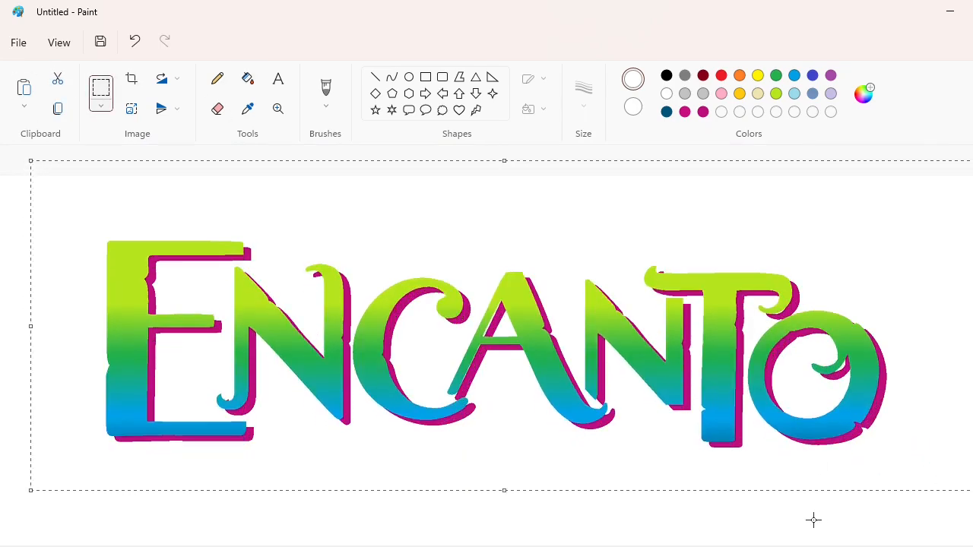
Step: Nudge the gradient lettering over the magenta copy to leave a thin lower-right shadow, and select the combined title
key(Right)
key(Right)
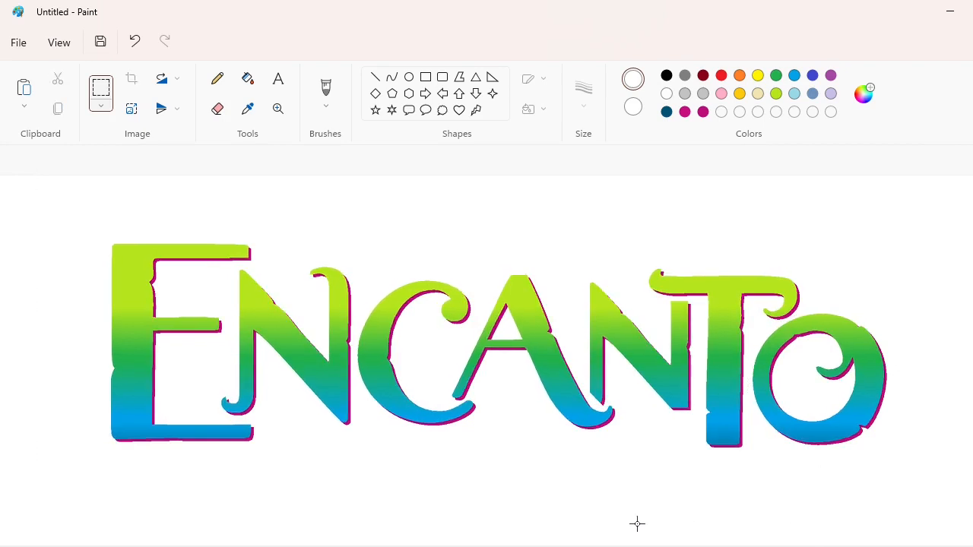
drag(802, 538, 949, 527)
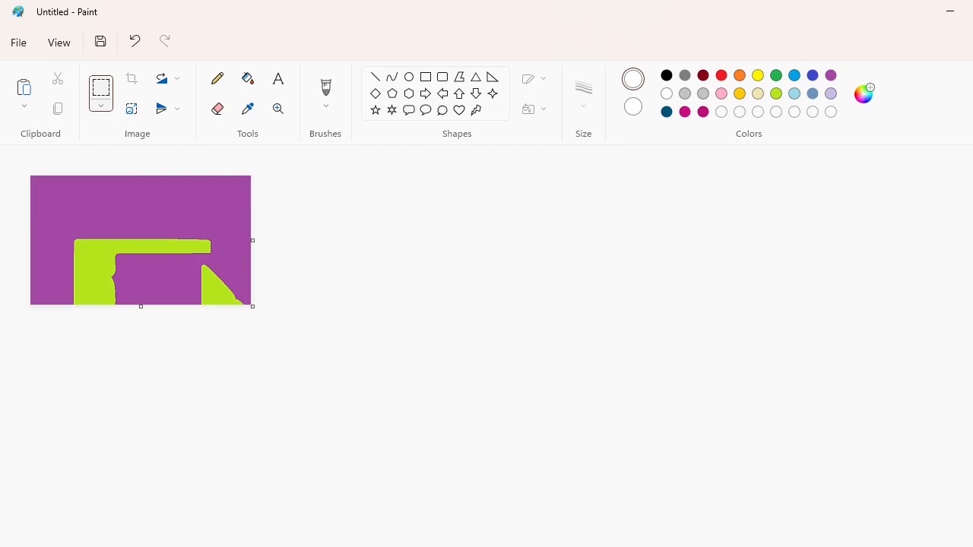
Step: Enlarge the cropped canvas and cover the leftover purple fragment with a solid white rectangle
drag(253, 307, 972, 528)
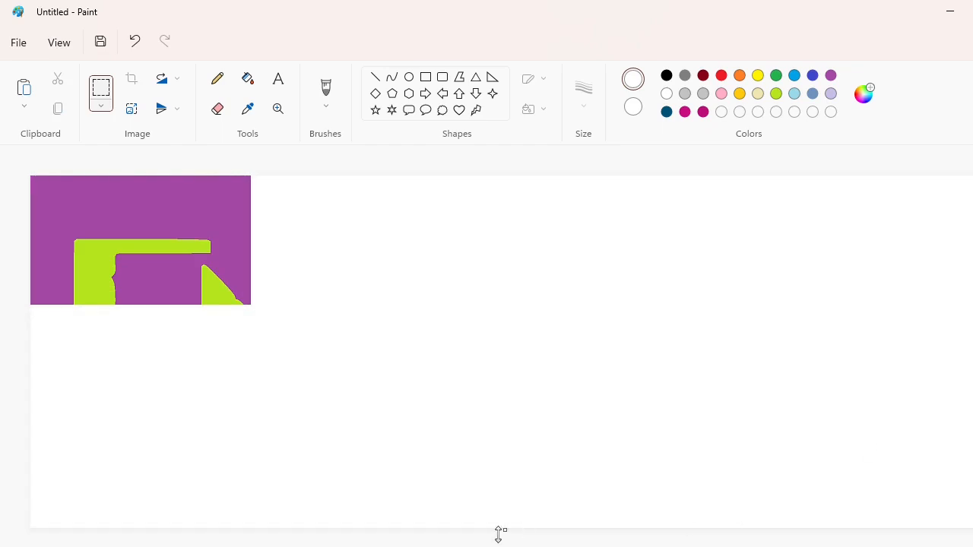
drag(499, 535, 498, 524)
click(426, 76)
click(533, 110)
click(532, 179)
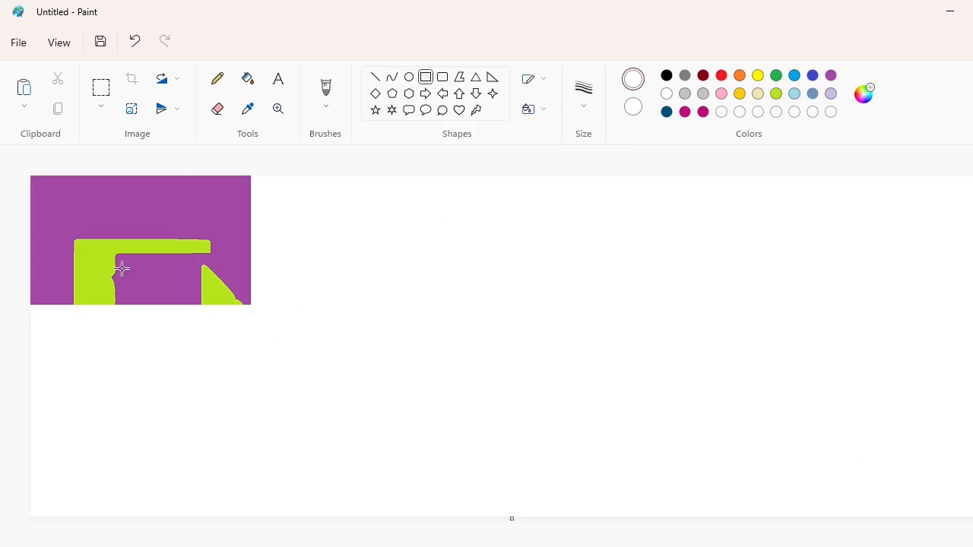
drag(18, 164, 266, 339)
Step: Paste the shadowed ENCANTO title and position it on the blank white canvas
key(ctrl+v)
drag(476, 364, 486, 388)
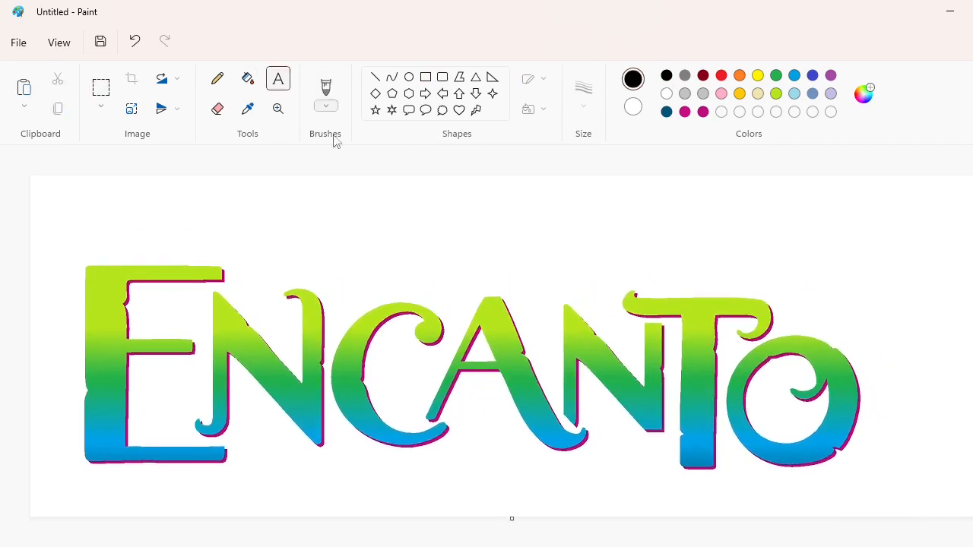
Step: Open a large text box over the title and set its font to Waltograph at size 300
click(301, 320)
click(441, 166)
text(300)
key(Return)
click(692, 267)
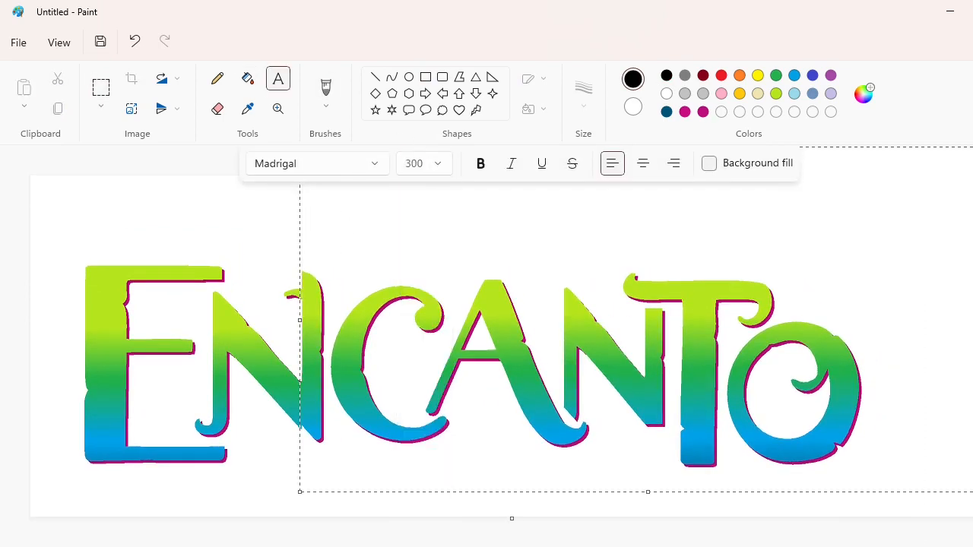
drag(972, 146, 953, 202)
click(374, 166)
scroll(345, 286, down, 12)
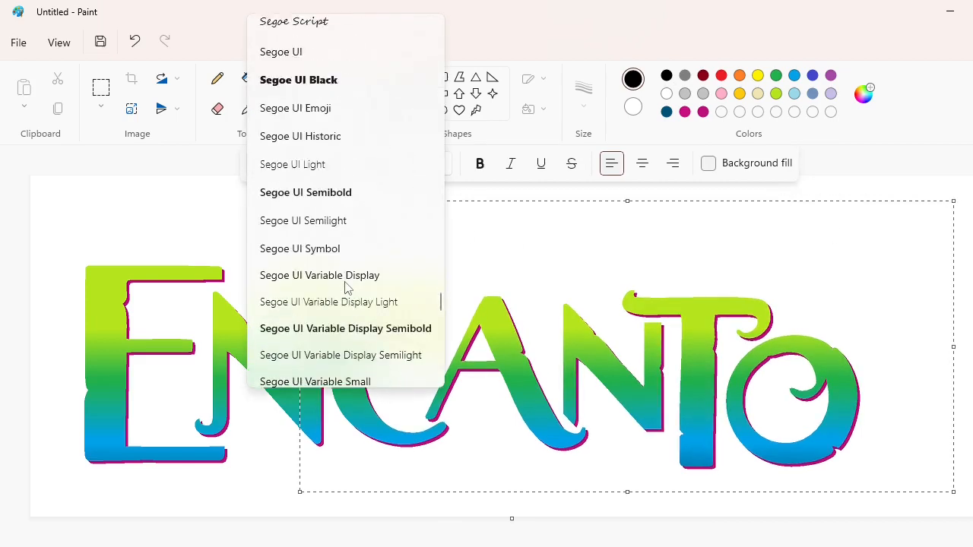
scroll(344, 287, down, 10)
click(343, 205)
text(D)
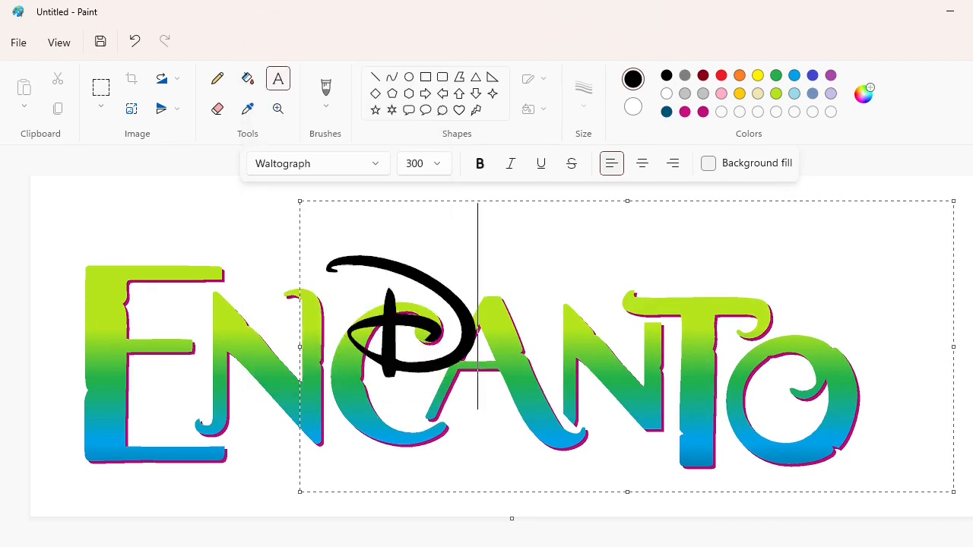
text(isney)
key(ctrl+a)
click(447, 167)
text(200)
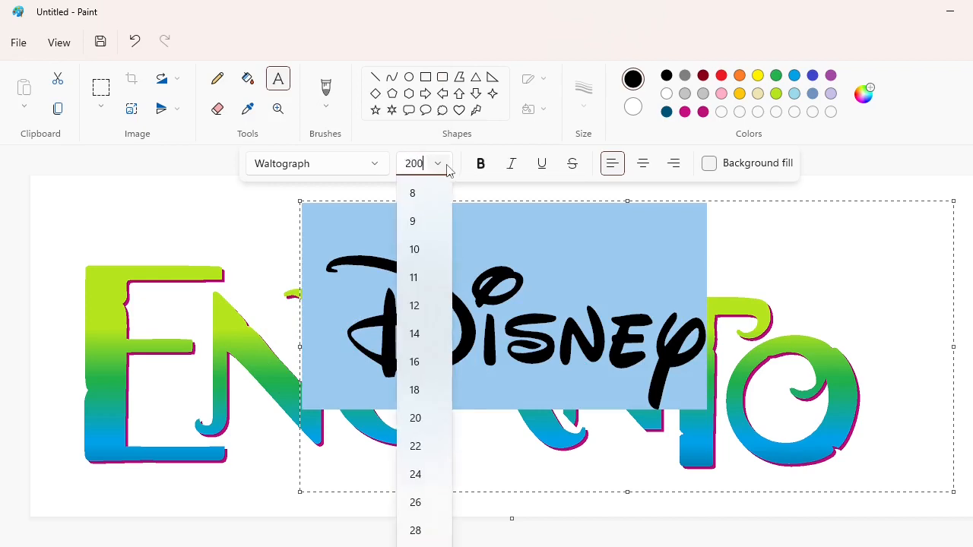
key(Return)
click(648, 300)
drag(299, 201, 354, 193)
drag(357, 493, 281, 463)
key(ctrl+z)
text(200)
key(ctrl+a)
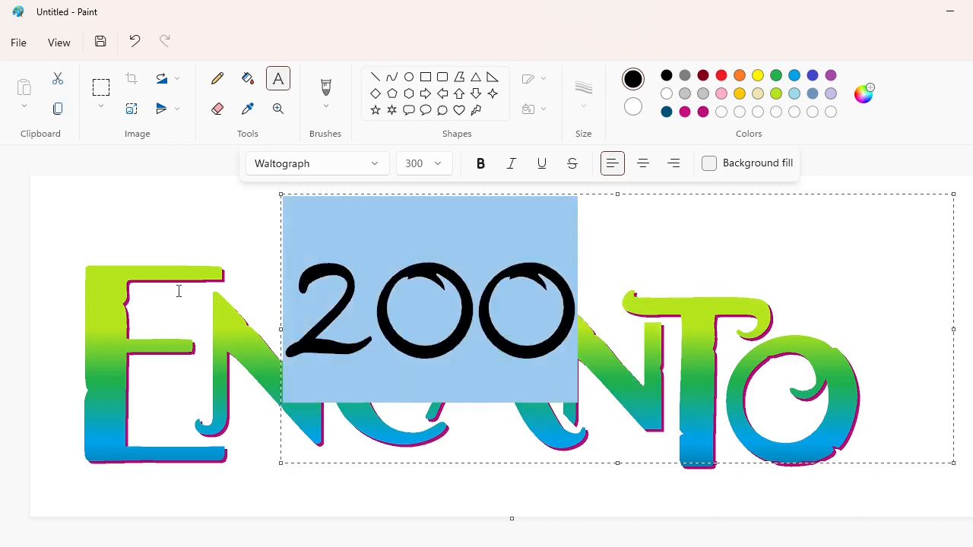
key(BackSpace)
click(107, 308)
Step: Widen the canvas to the right to make empty space beside the ENCANTO title
scroll(289, 368, down, 1)
drag(512, 260, 796, 274)
scroll(786, 274, up, 1)
scroll(578, 298, right, 4)
Step: Add the text "Disney" in Waltograph at size 180 in the empty space right of the title
click(578, 298)
click(437, 163)
text(180)
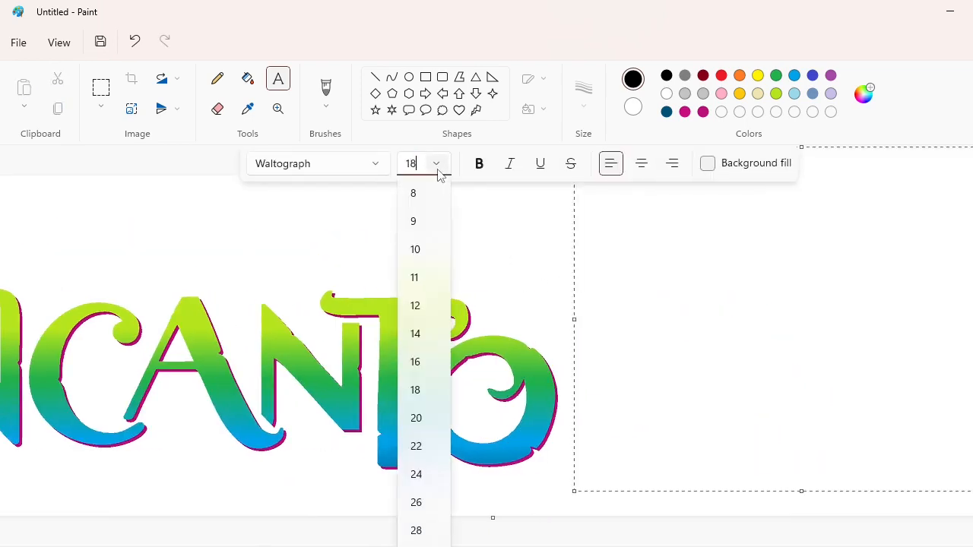
key(Return)
text(Disney)
key(Left)
key(Left)
key(Left)
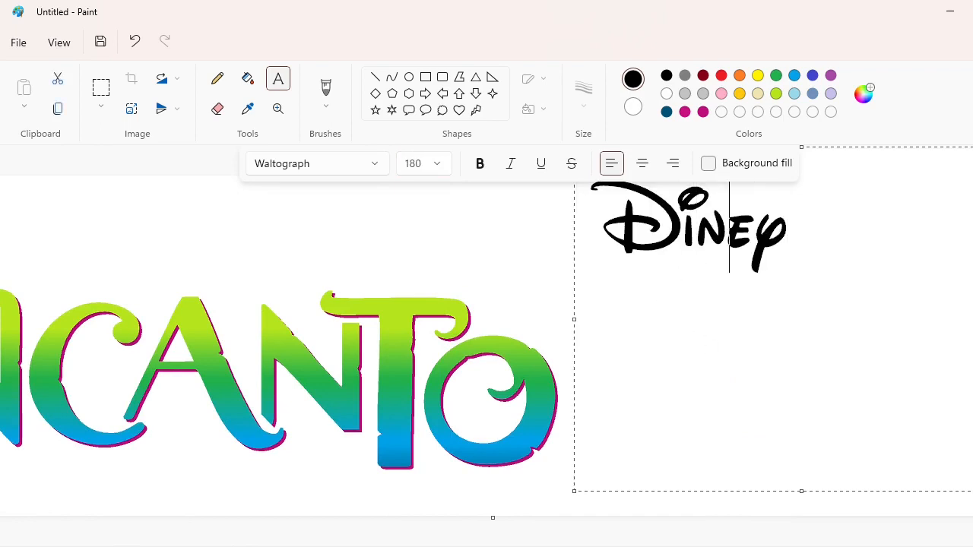
text(s)
Step: Move the Disney text box lower, clear of the toolbar, and set its font size to 200
drag(802, 147, 802, 237)
drag(576, 236, 940, 430)
key(ctrl+a)
click(437, 167)
text(200)
key(Return)
Step: Try to cut the Disney word, narrow the canvas and paste the word above ENCANTO
click(101, 88)
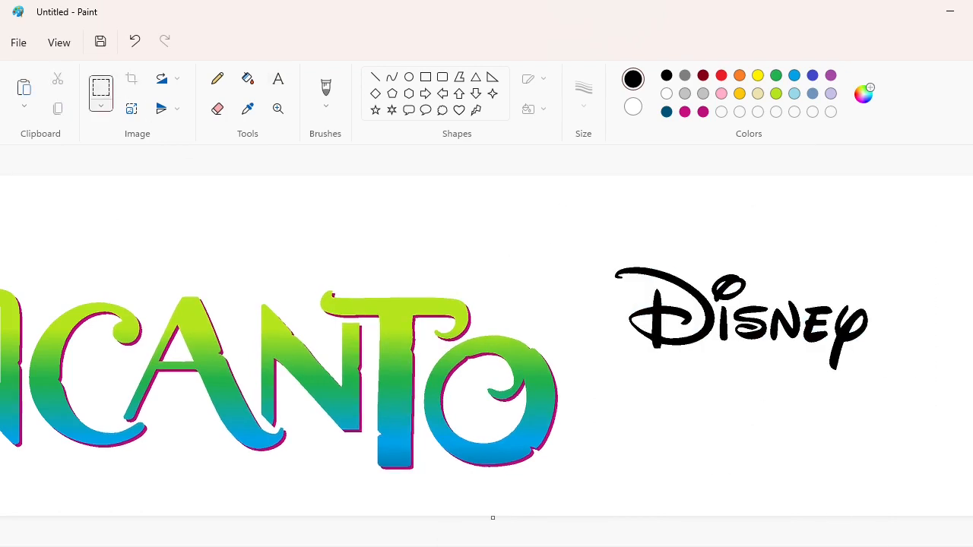
key(ctrl+x)
scroll(486, 346, right, 3)
mouse_move(972, 346)
mouse_down()
mouse_move(380, 347)
mouse_move(968, 349)
mouse_up()
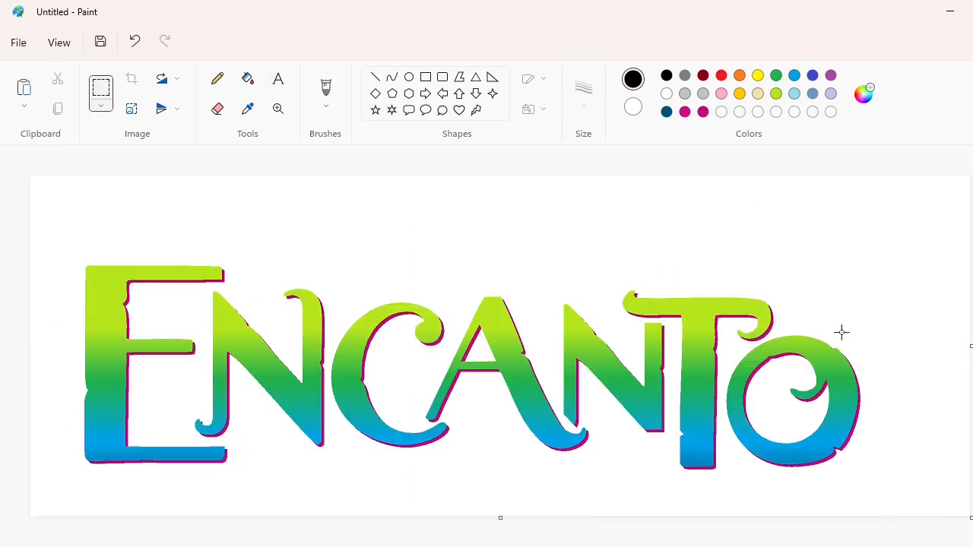
key(ctrl+v)
drag(206, 289, 497, 244)
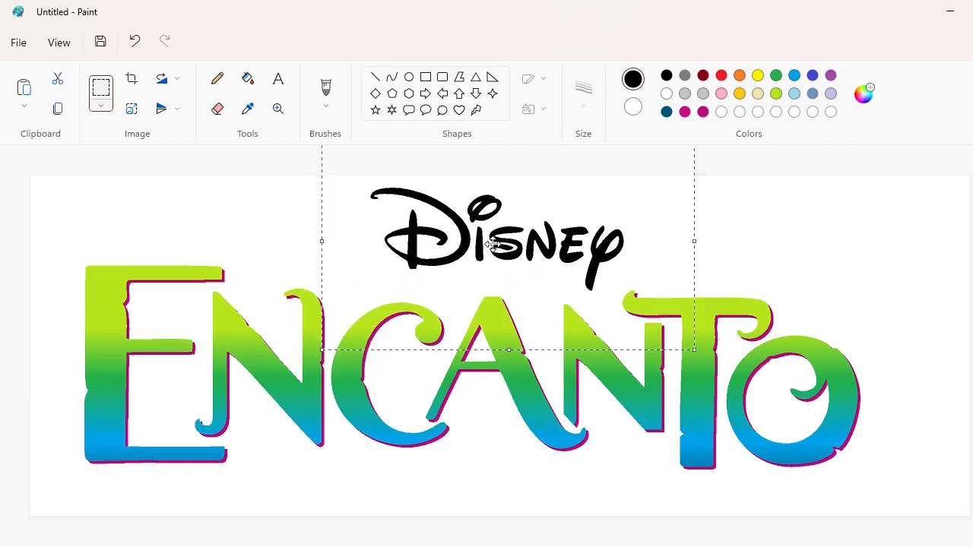
Step: Undo the placement of Disney above the title and the narrowing of the canvas
key(ctrl+z)
key(ctrl+z)
key(ctrl+y)
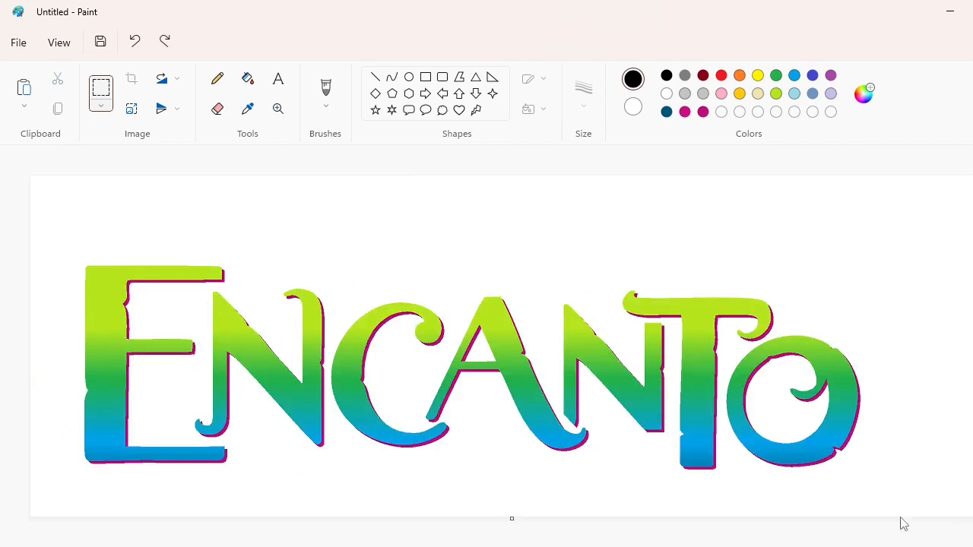
Step: Widen the canvas much further to the right and paste Disney in the empty area beside the title
click(899, 545)
drag(512, 262, 928, 264)
key(ctrl+v)
drag(114, 233, 655, 243)
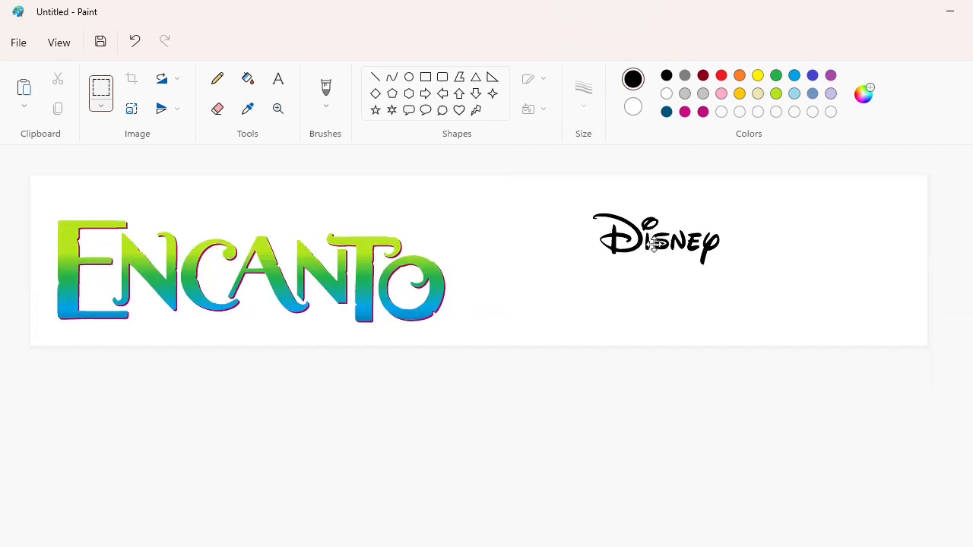
click(972, 546)
click(701, 475)
Step: Cut the ENCANTO title and paste it slightly lower on the canvas, leaving room above it
drag(926, 498, 943, 493)
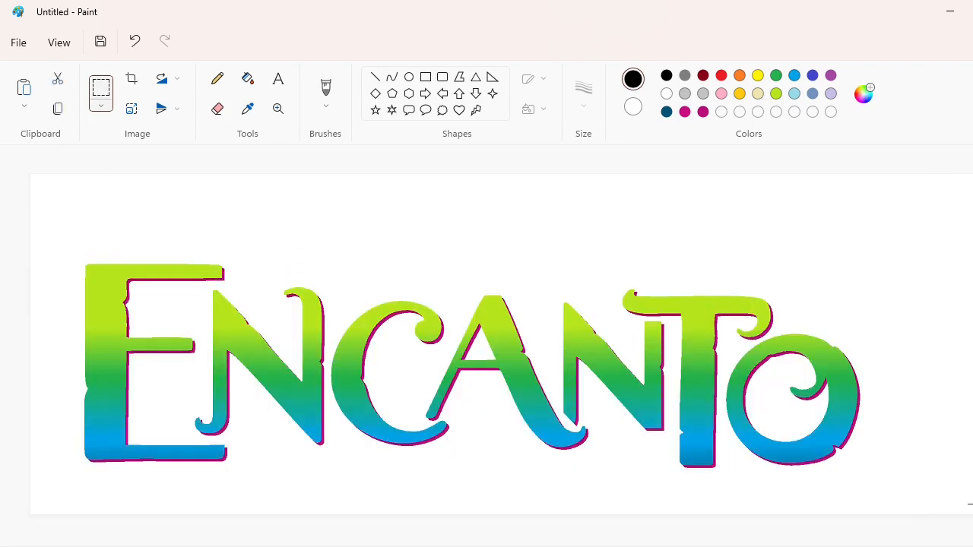
key(ctrl+x)
key(ctrl+v)
drag(399, 347, 415, 385)
click(84, 184)
Step: Cut the Disney word from the empty area and narrow the canvas to just beyond the ENCANTO title
scroll(486, 346, right, 10)
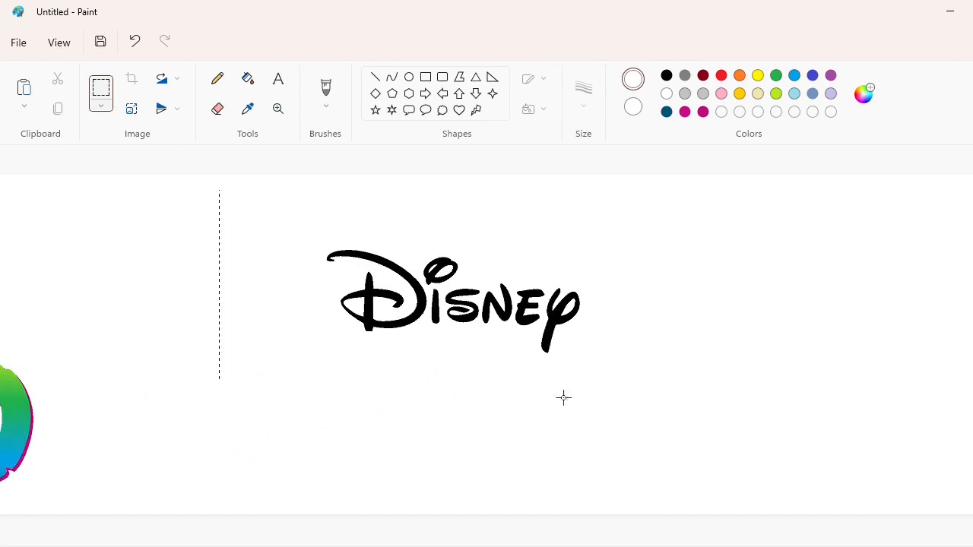
click(718, 446)
drag(972, 347, 136, 350)
Step: Paste the Disney word and place it centrally above the ENCANTO title
key(ctrl+v)
drag(141, 261, 438, 256)
click(658, 150)
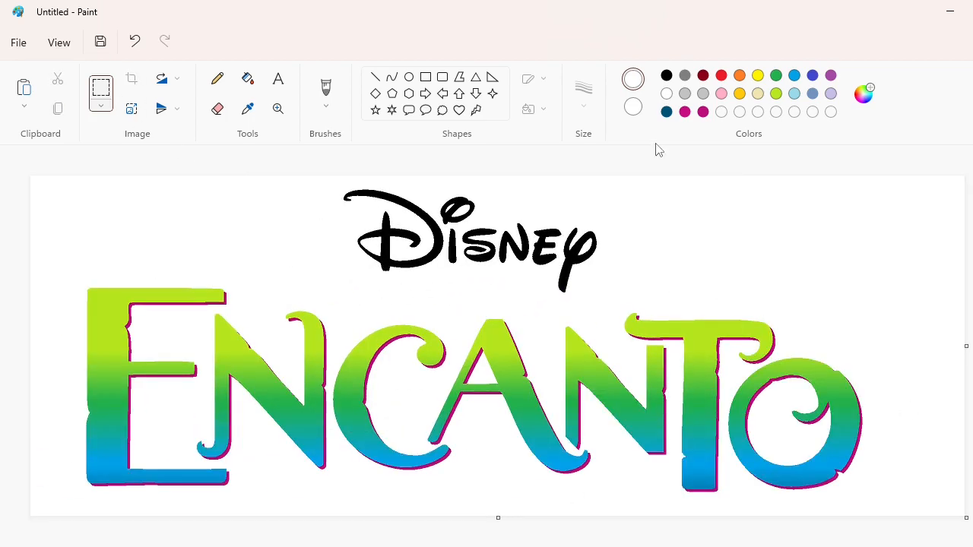
Step: Choose a golden yellow custom colour and fill every letter of Disney with it, including the dot of the i
click(864, 94)
click(391, 406)
click(247, 78)
click(428, 211)
click(453, 214)
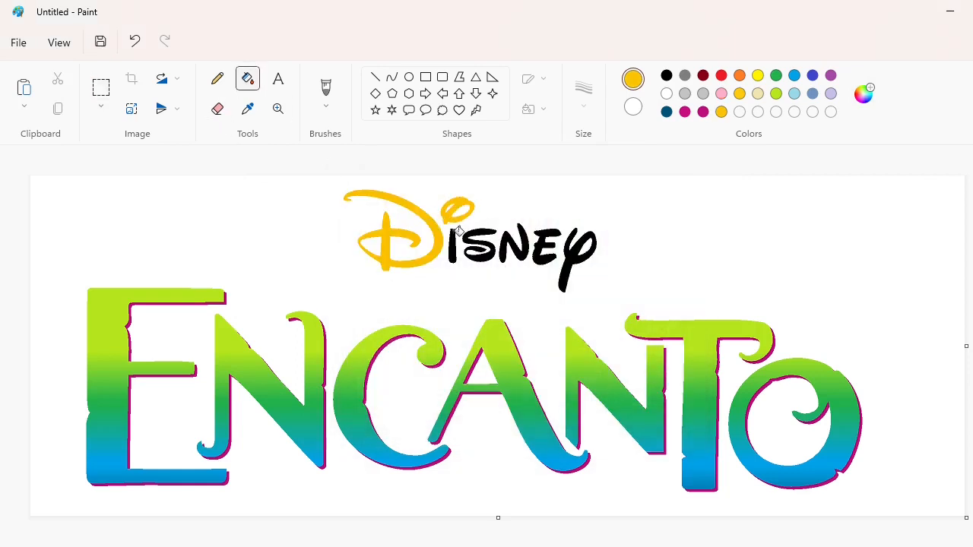
click(468, 240)
click(517, 243)
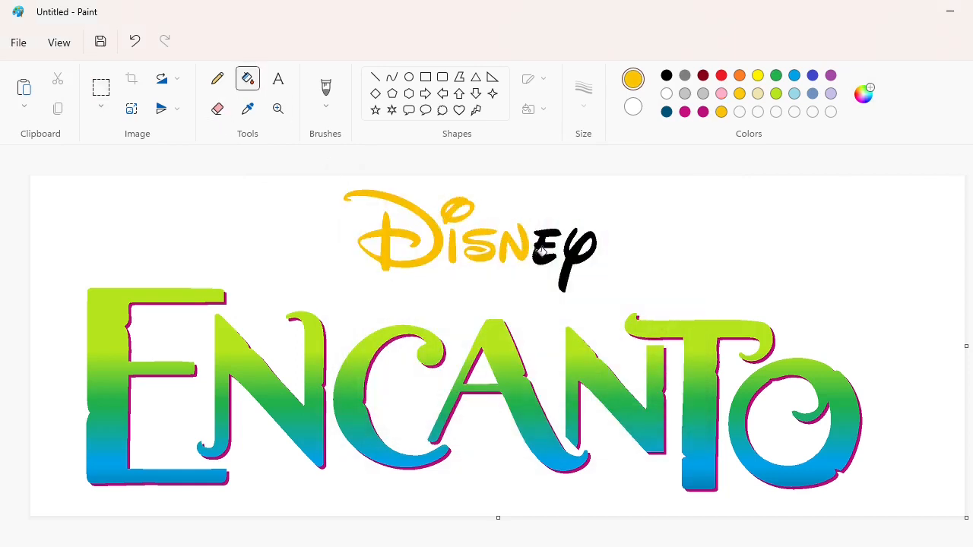
click(541, 251)
click(572, 257)
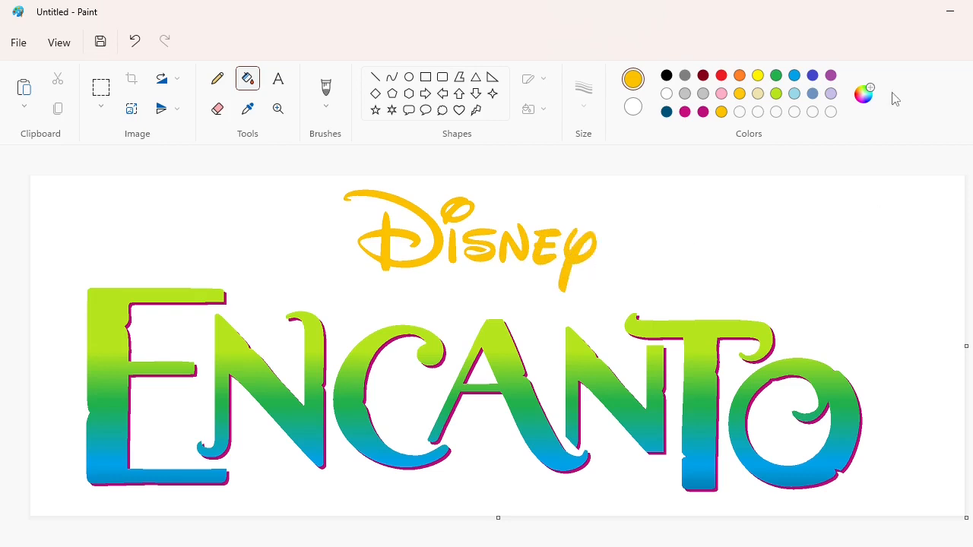